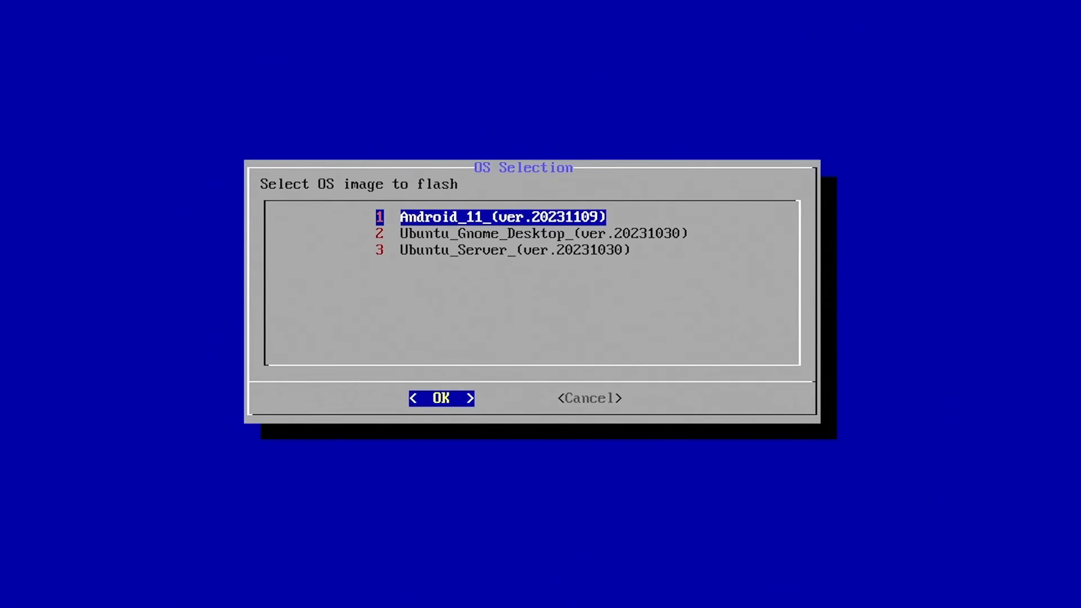
# Flash the Ubuntu_Gnome_Desktop (ver.20231030) image to /dev/mmcblk0 from the Odroid flashing menu
pyautogui.press('Down')
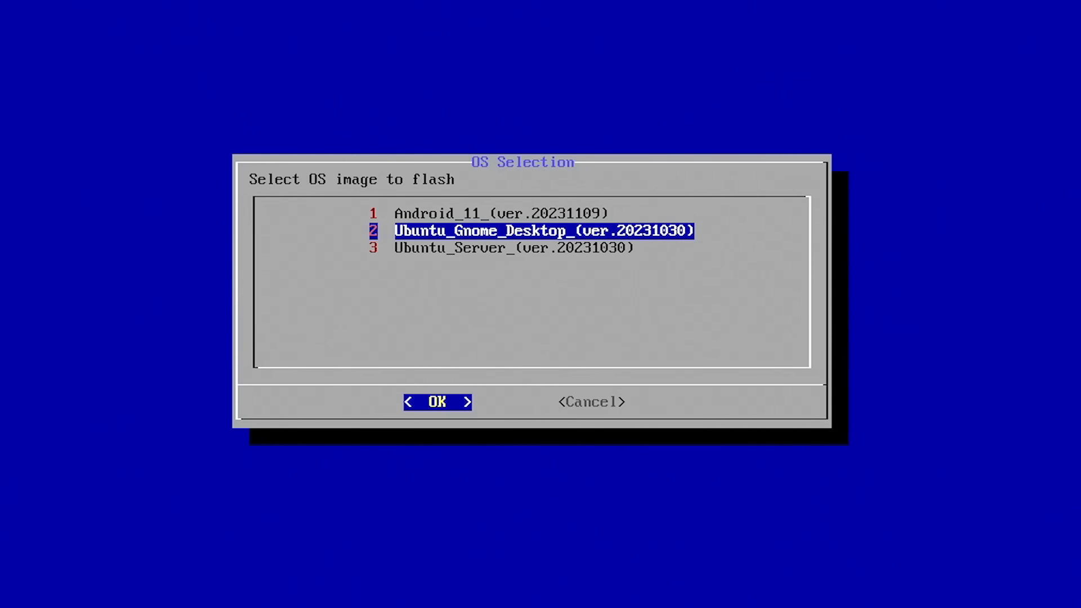
pyautogui.press('Down')
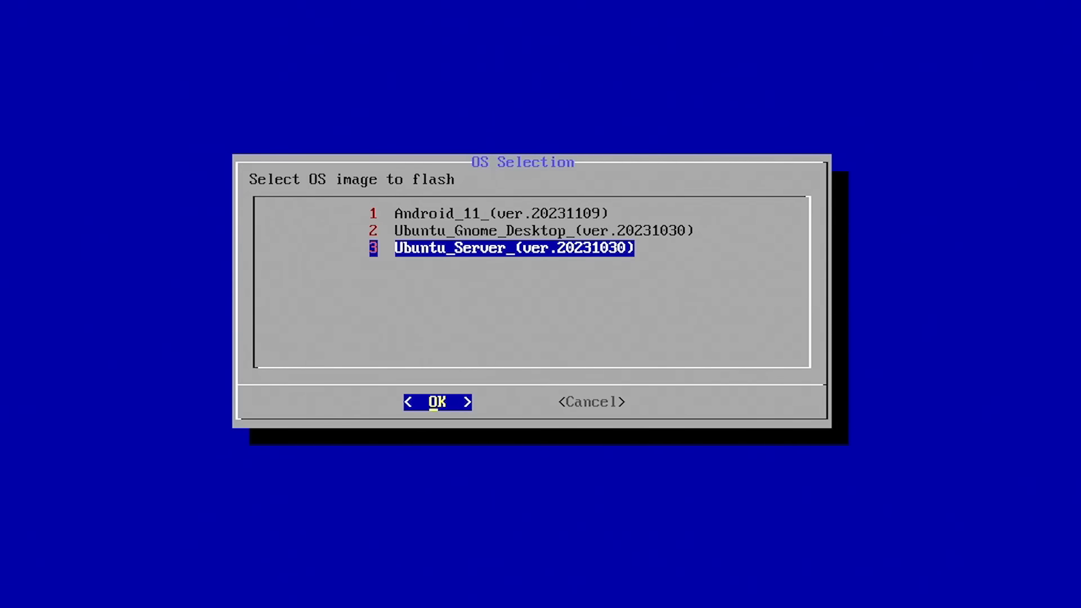
pyautogui.press('Up')
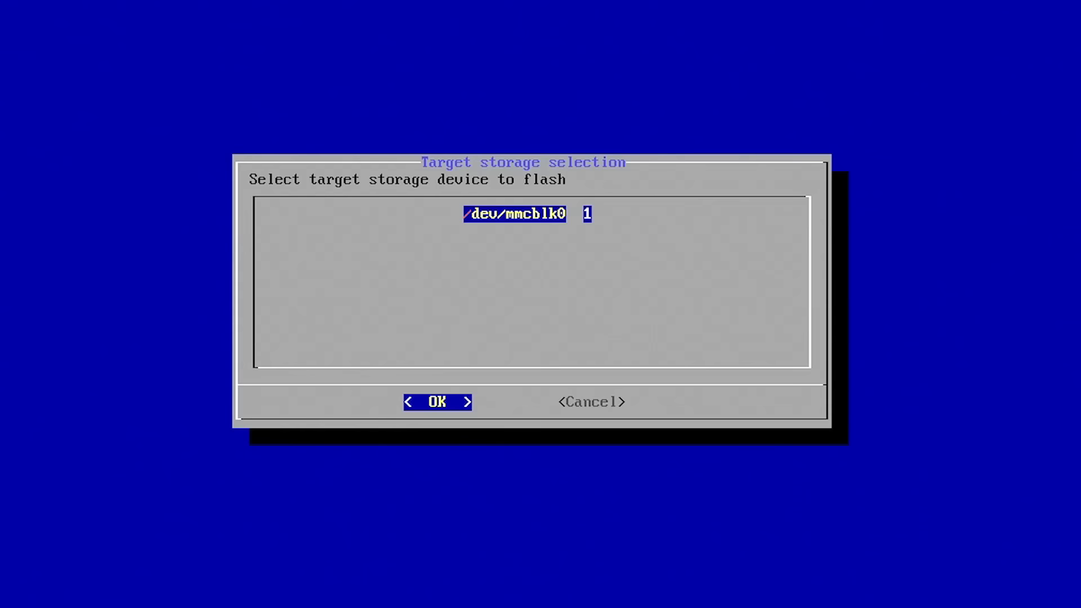
pyautogui.press('Return')
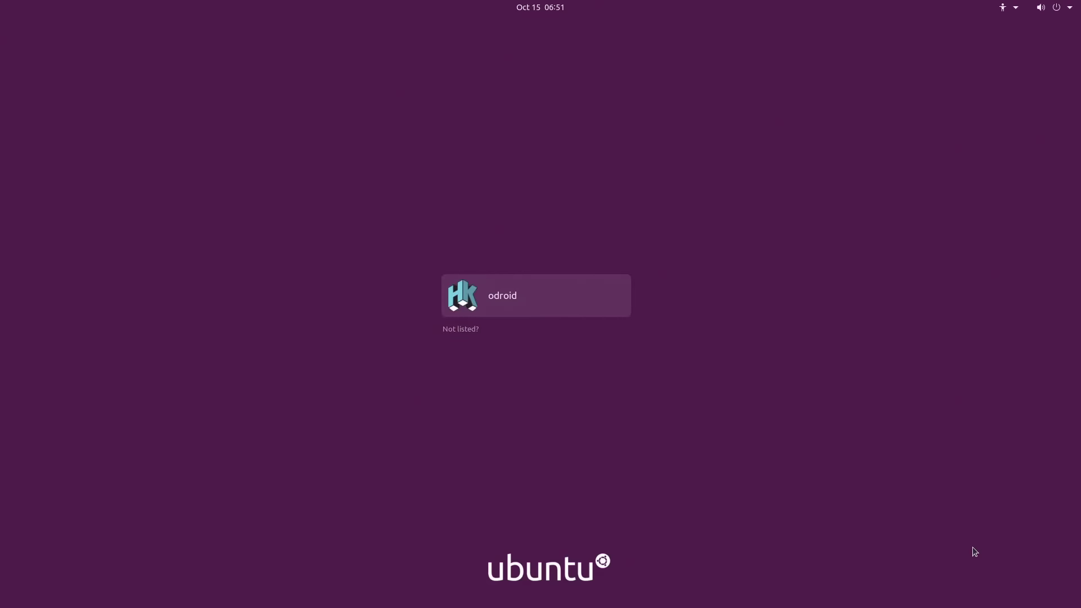
# Log in with the user's password and skip the Livepatch, reporting and Privacy welcome pages
pyautogui.press('Return')
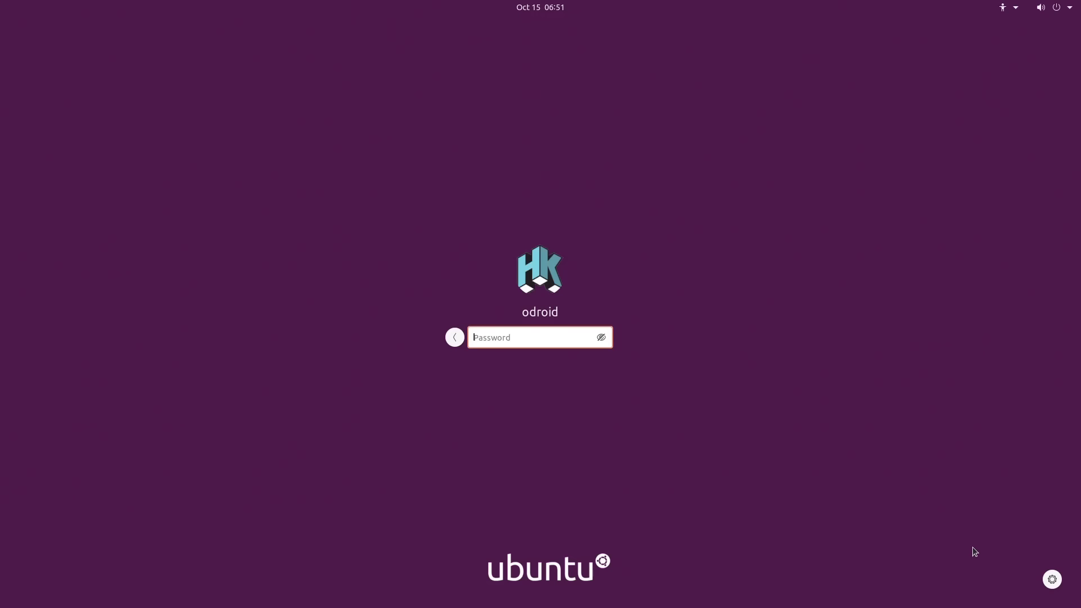
pyautogui.write('odroid')
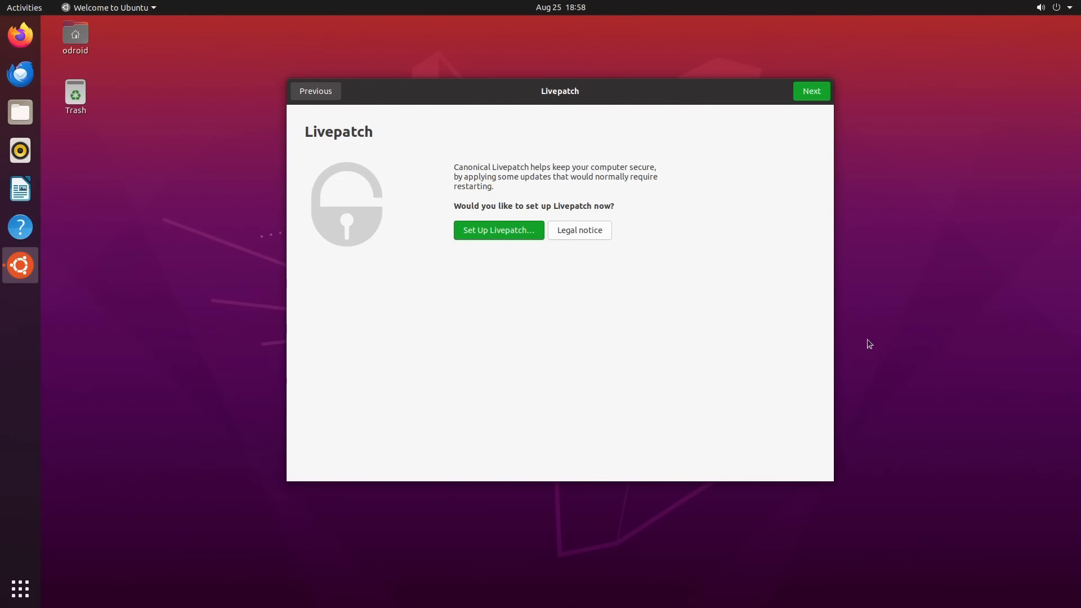
pyautogui.click(808, 93)
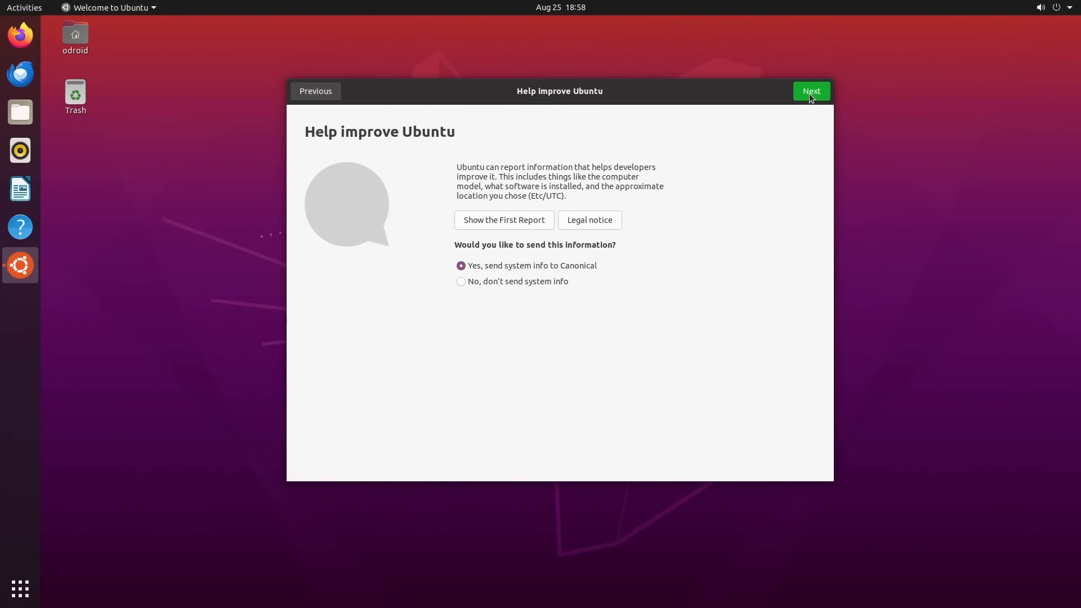
pyautogui.click(809, 93)
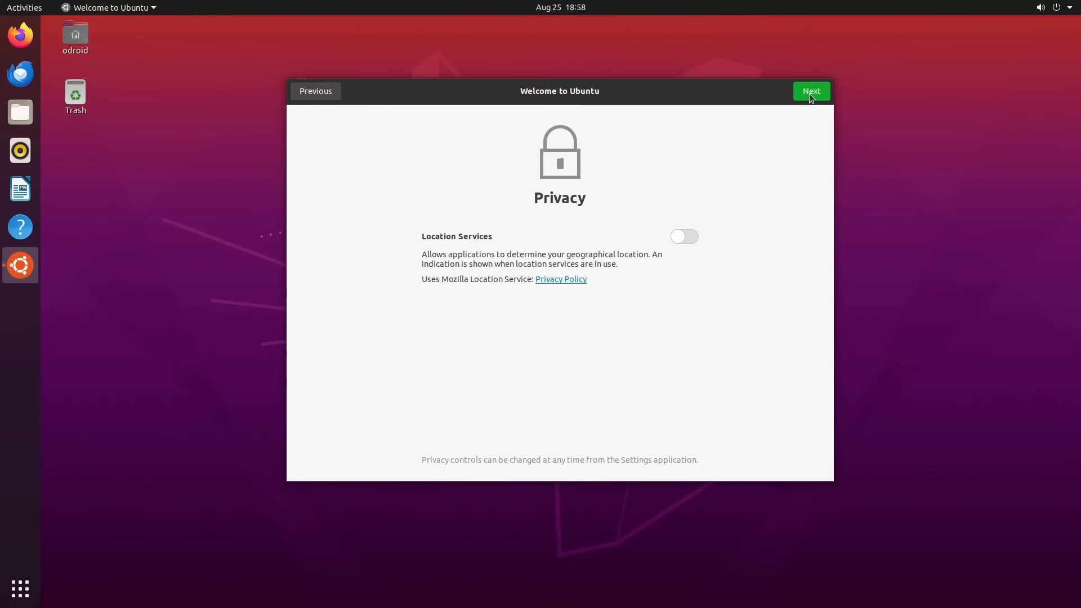
pyautogui.click(809, 93)
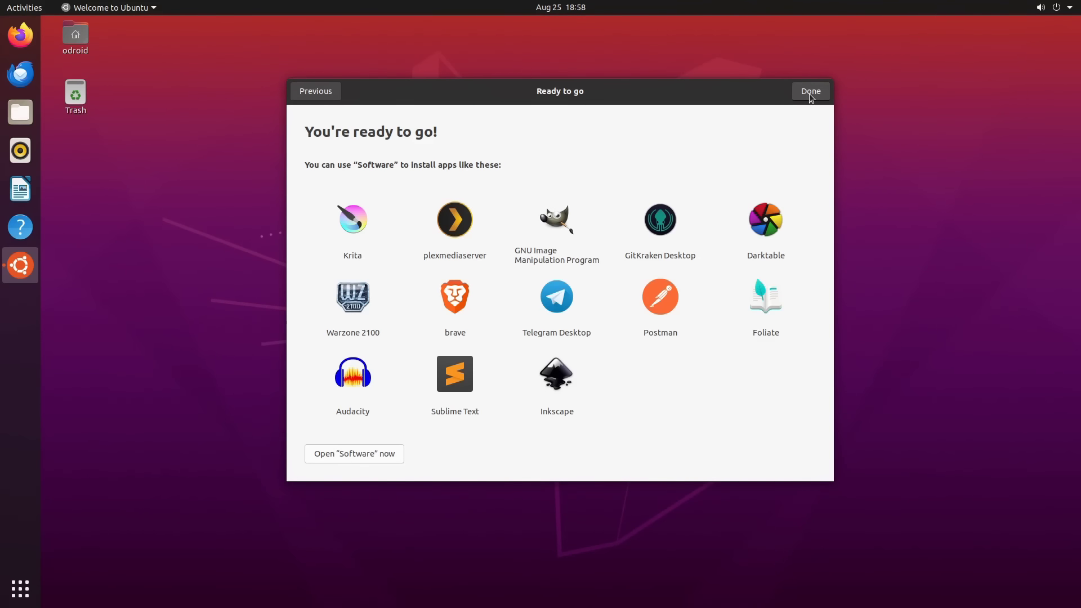
pyautogui.click(810, 93)
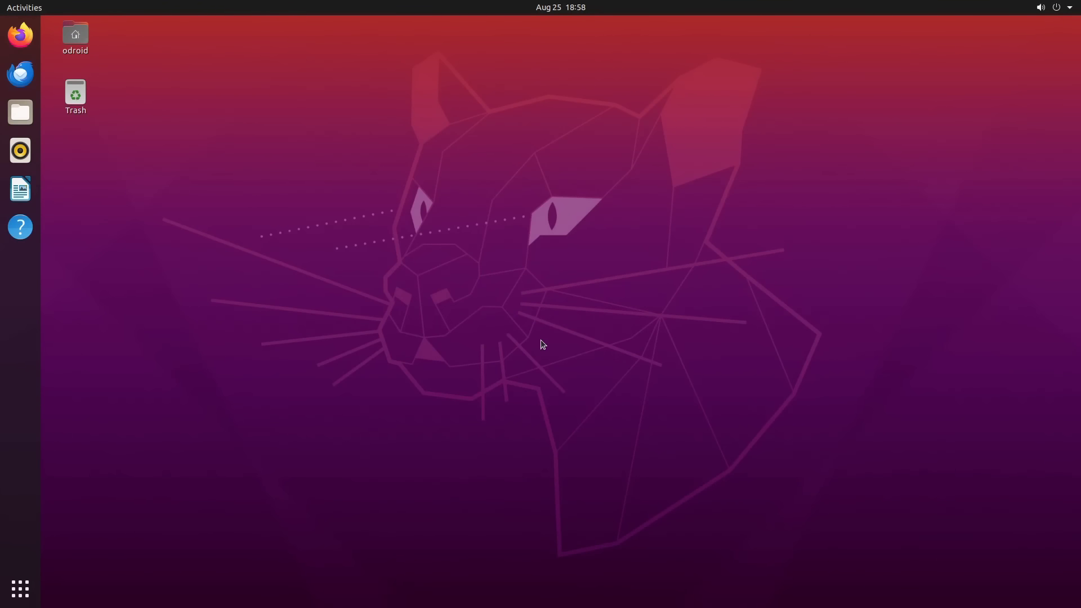
# Open and dismiss the top-right system menu, then restart back to the login screen
pyautogui.click(1059, 7)
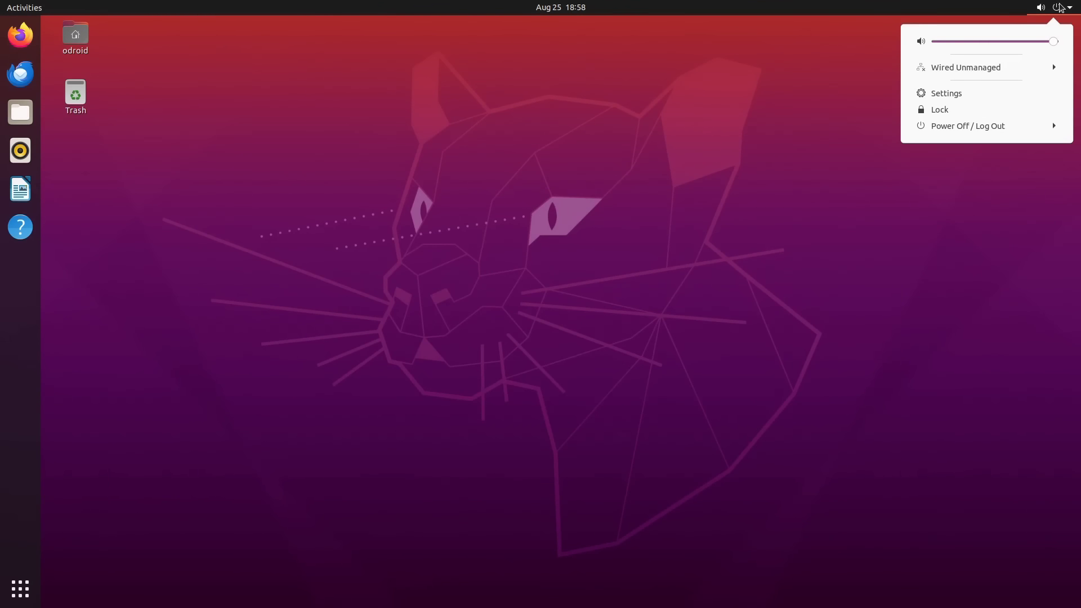
pyautogui.click(515, 353)
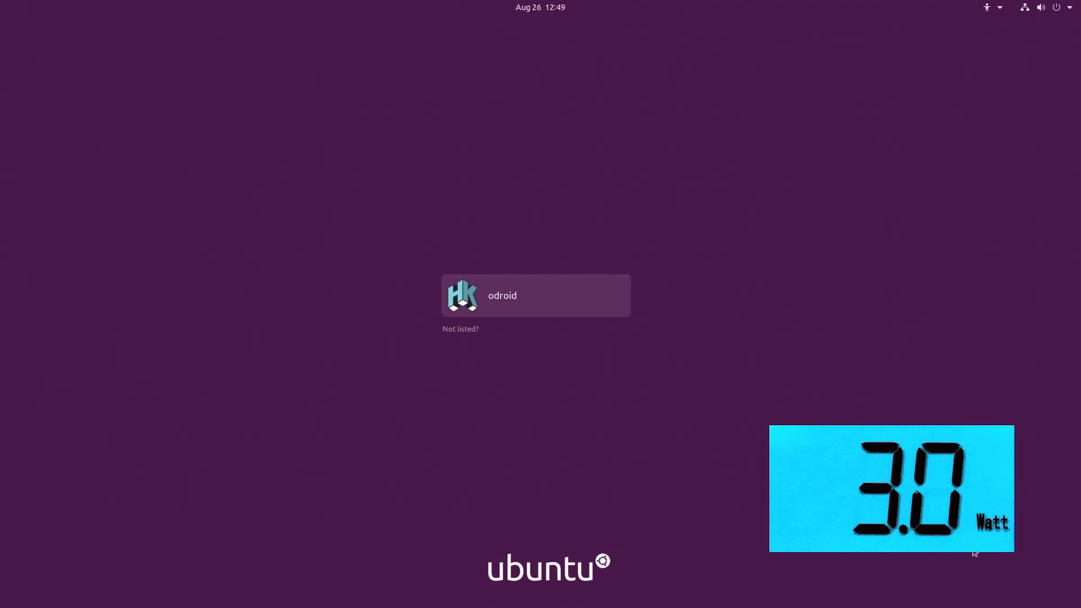
# Enter the user's password to log back into the GNOME desktop
pyautogui.press('Return')
pyautogui.write('odroid')
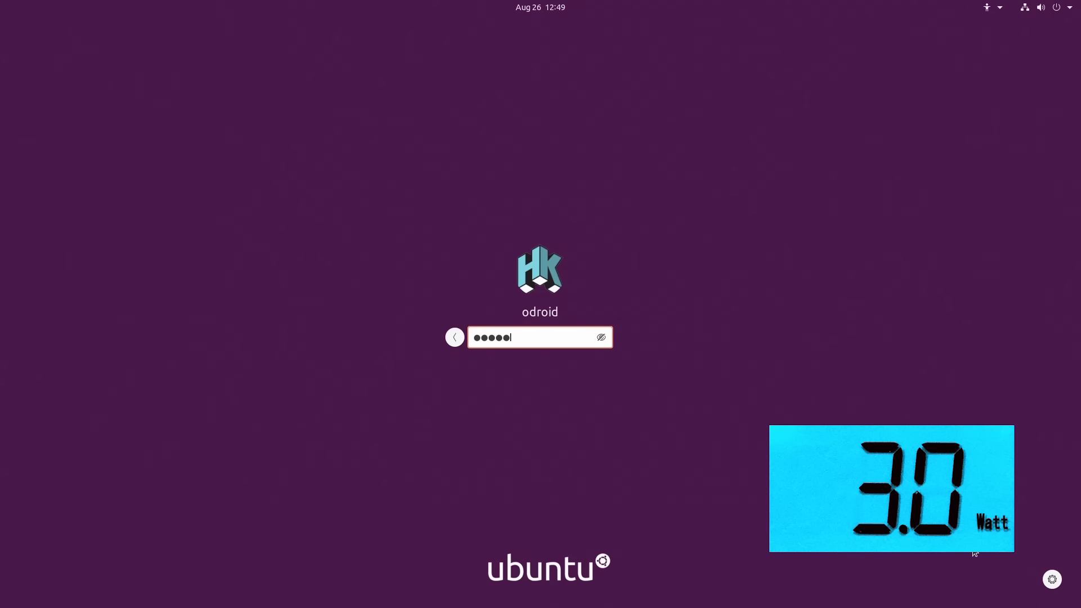
pyautogui.press('Return')
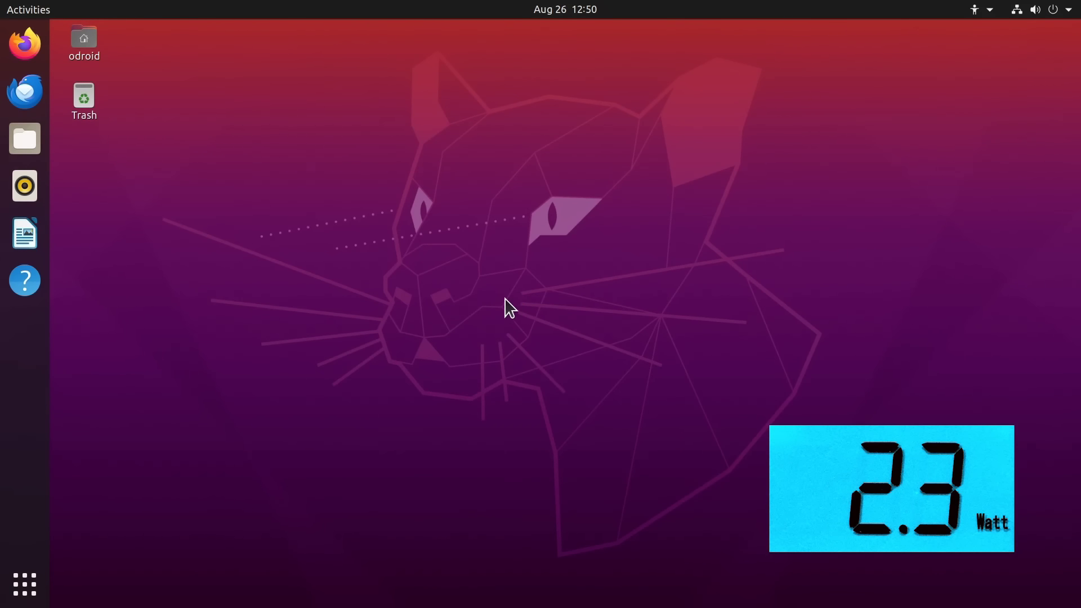
# View the Home folder in Files, close it, and start a blank LibreOffice Writer document
pyautogui.click(21, 142)
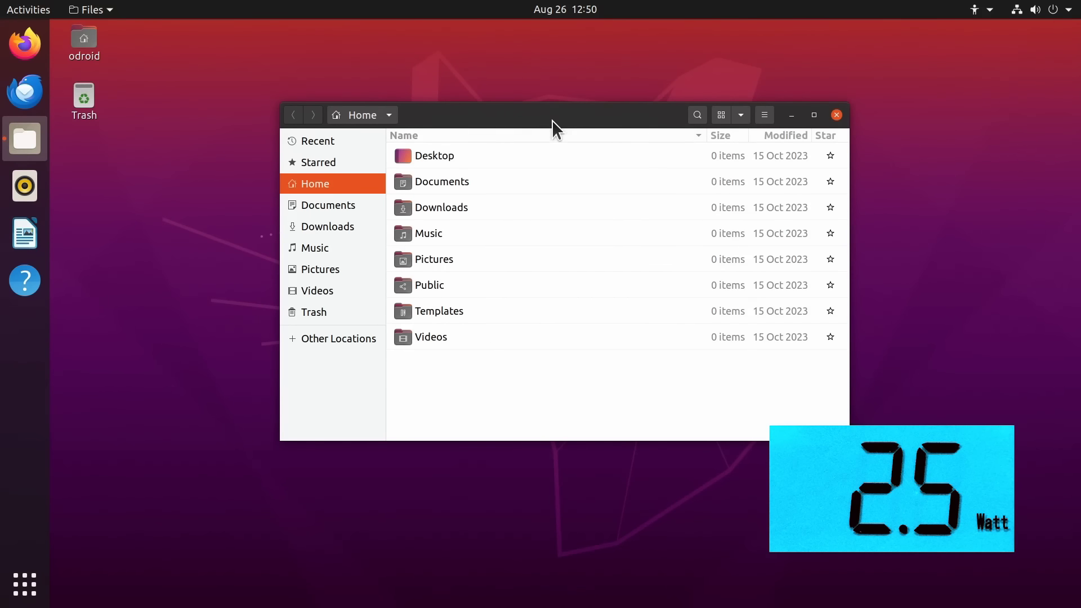
pyautogui.moveTo(552, 118); pyautogui.dragTo(503, 115)
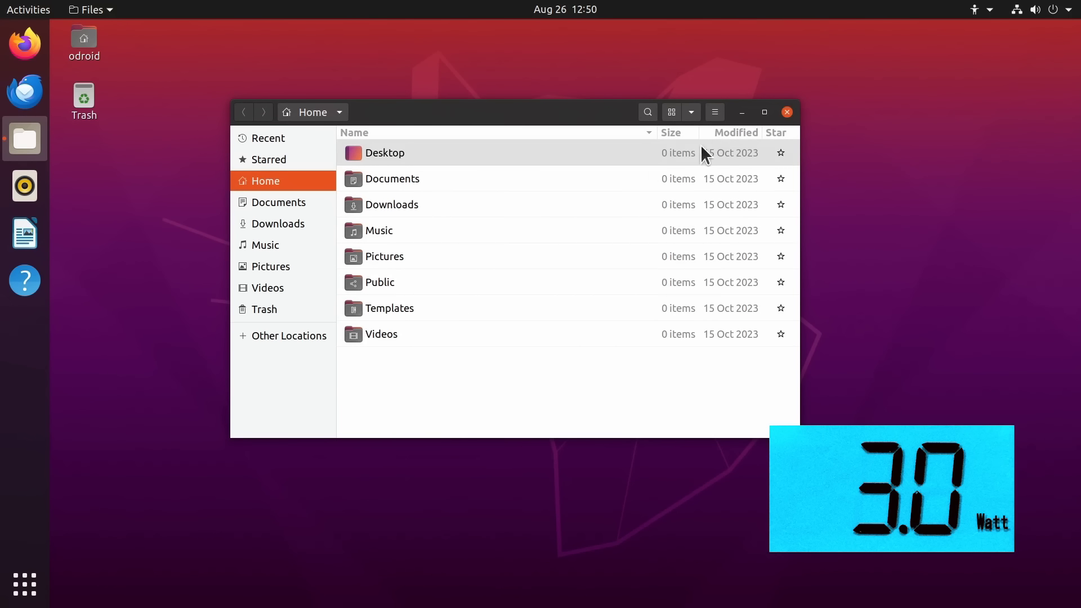
pyautogui.click(788, 117)
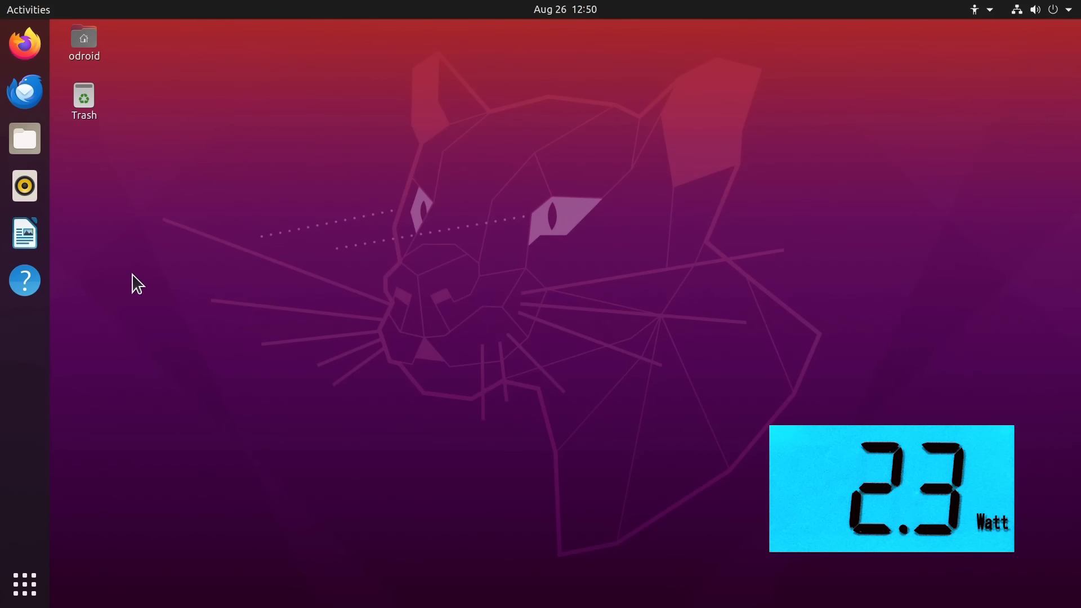
pyautogui.click(25, 233)
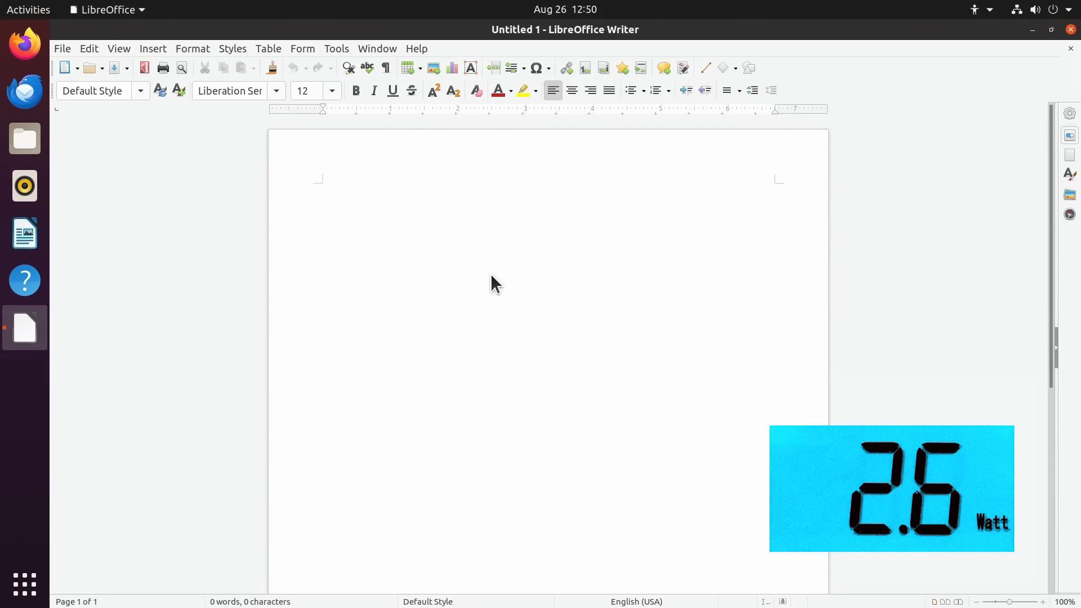
# Type 'Hello!' and enlarge it to 96 pt, then close Writer without saving
pyautogui.write('Hello!')
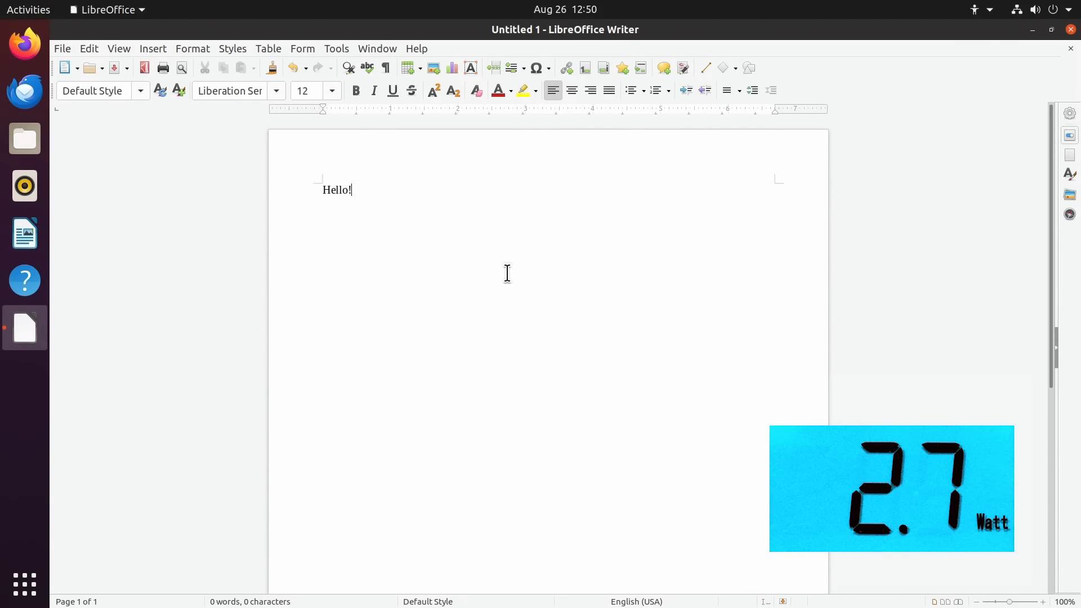
pyautogui.hotkey('ctrl', 'a')
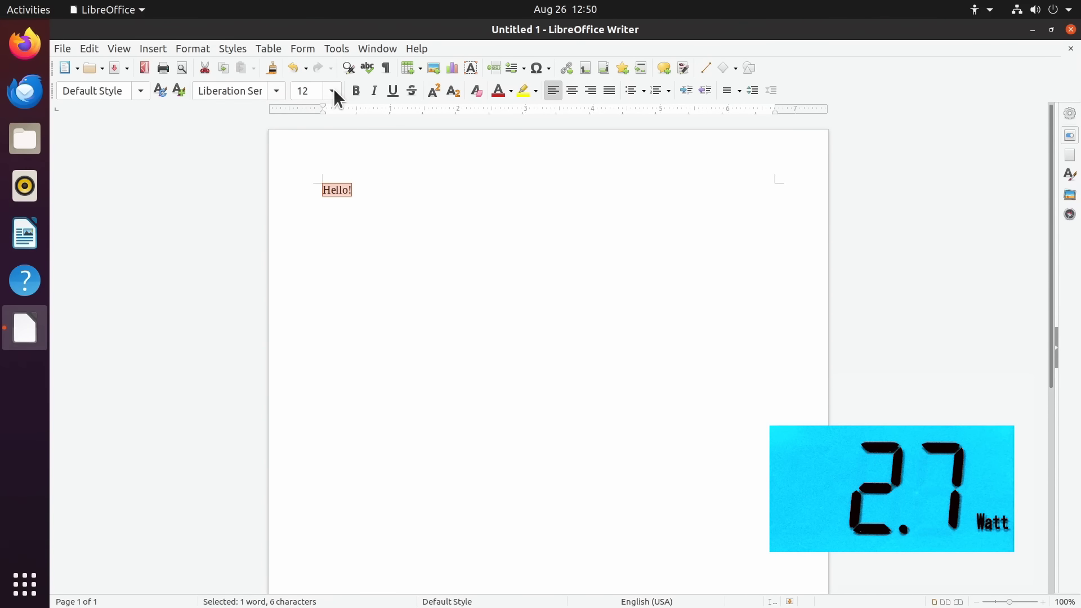
pyautogui.click(332, 91)
pyautogui.moveTo(339, 130); pyautogui.dragTo(340, 231)
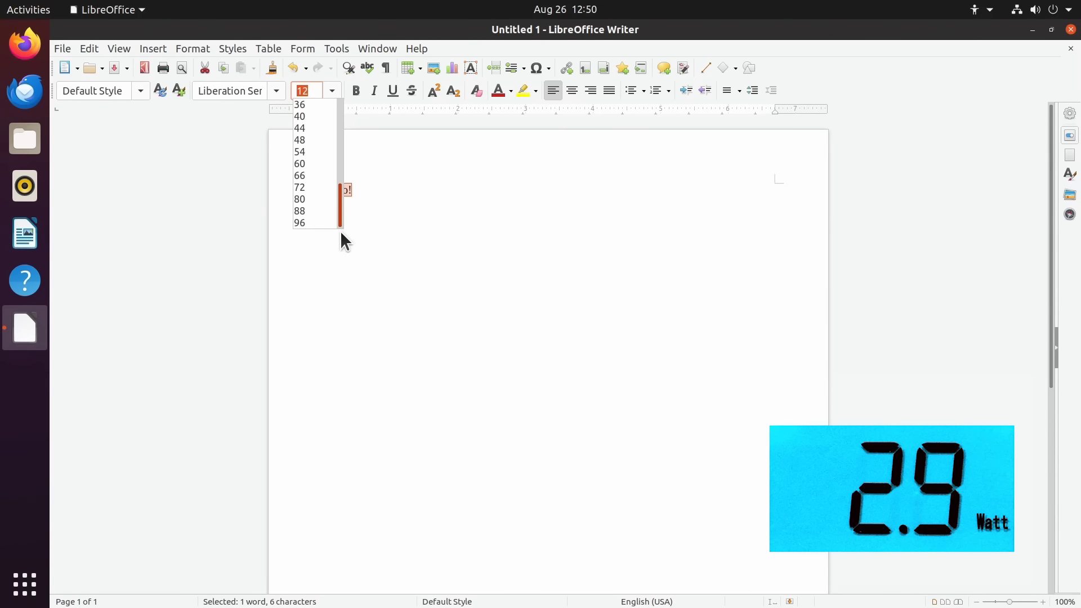
pyautogui.click(313, 223)
pyautogui.click(542, 351)
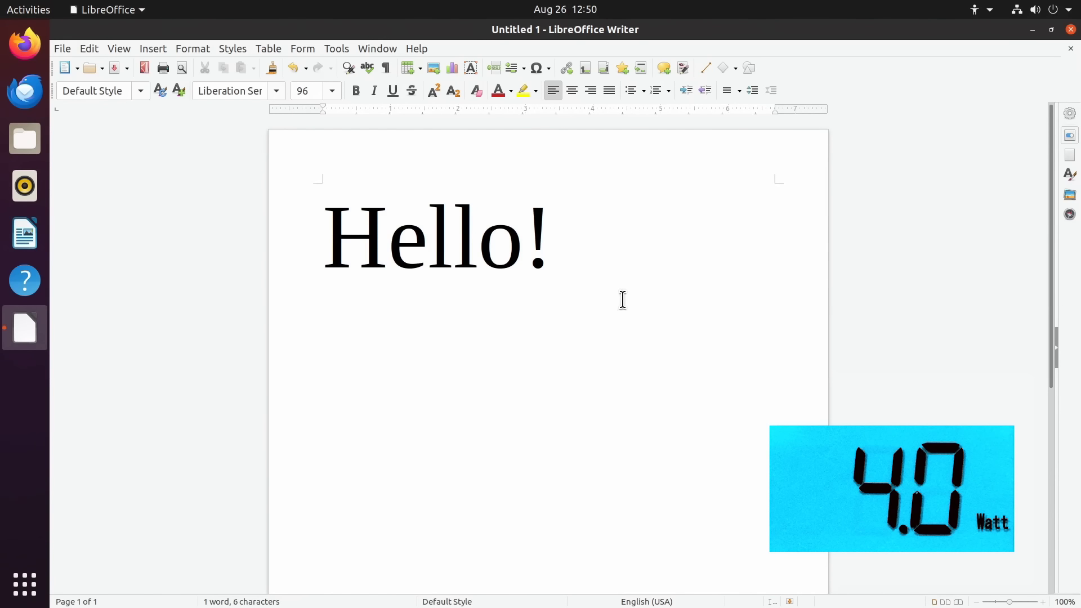
pyautogui.click(1071, 30)
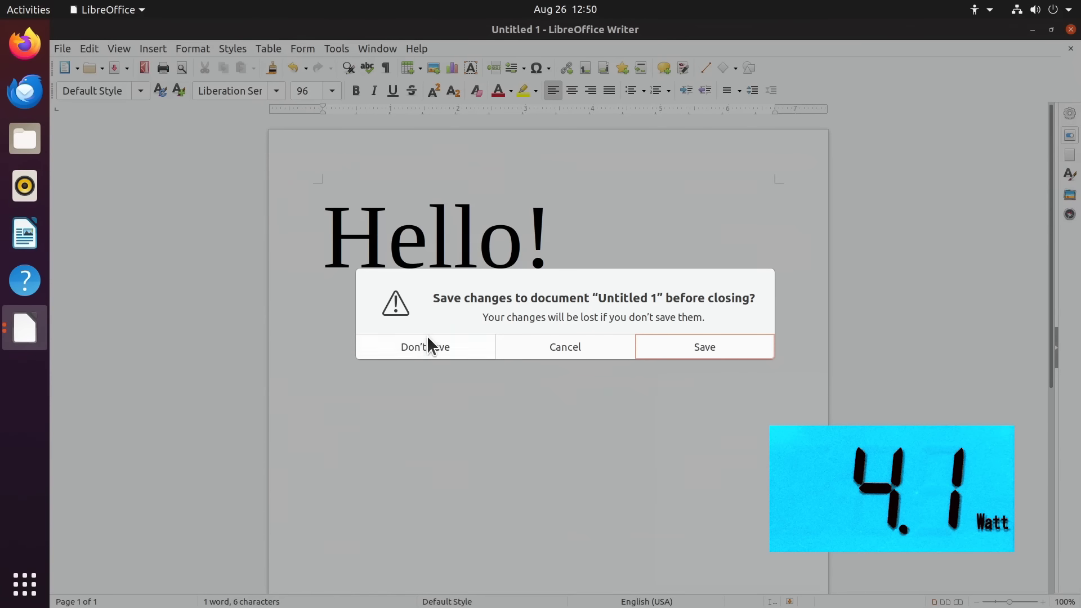
pyautogui.click(428, 345)
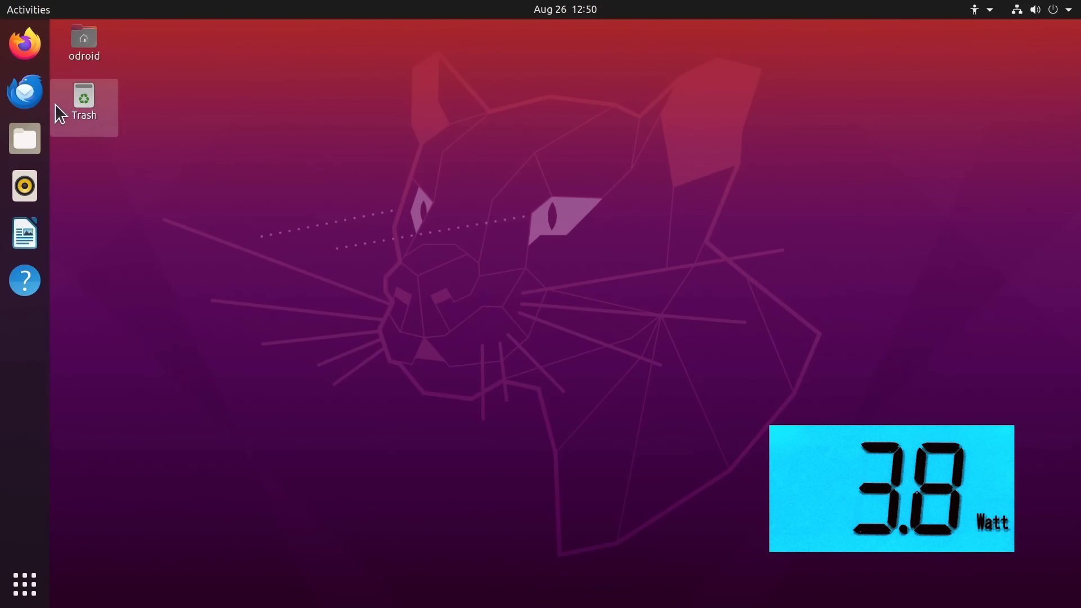
# Open the ExplainingComputers RISC-V page in Firefox, then play the Sample 1080p 30fps YouTube video
pyautogui.click(24, 31)
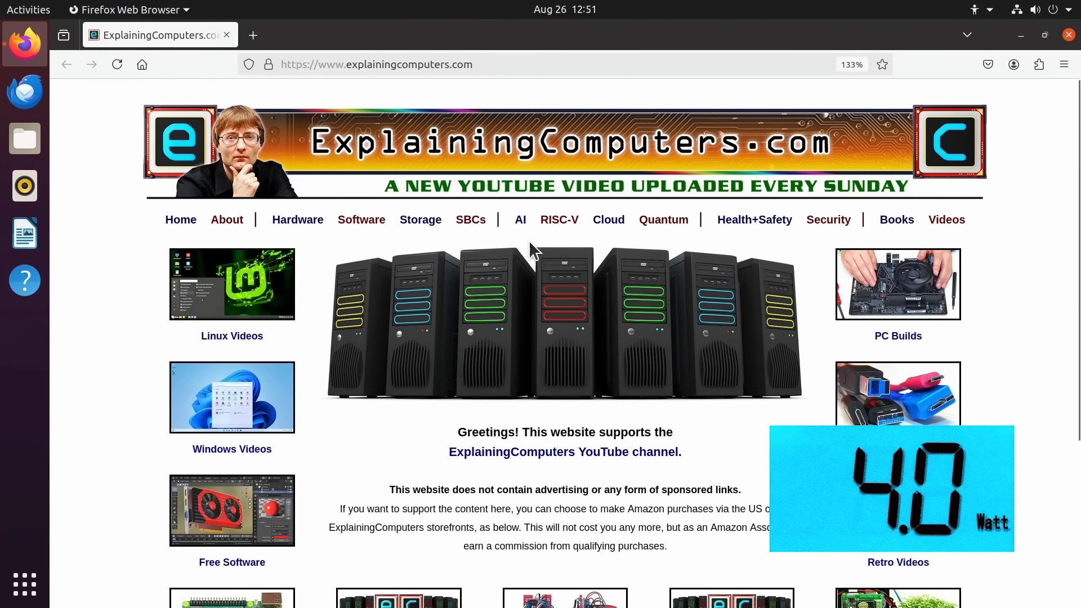
pyautogui.click(554, 224)
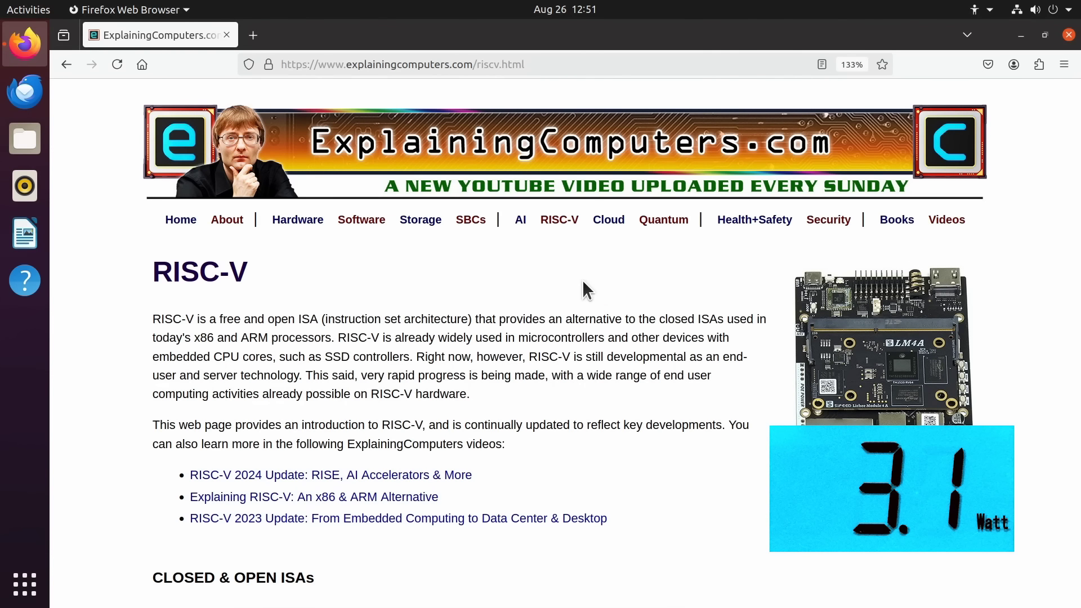
pyautogui.click(576, 59)
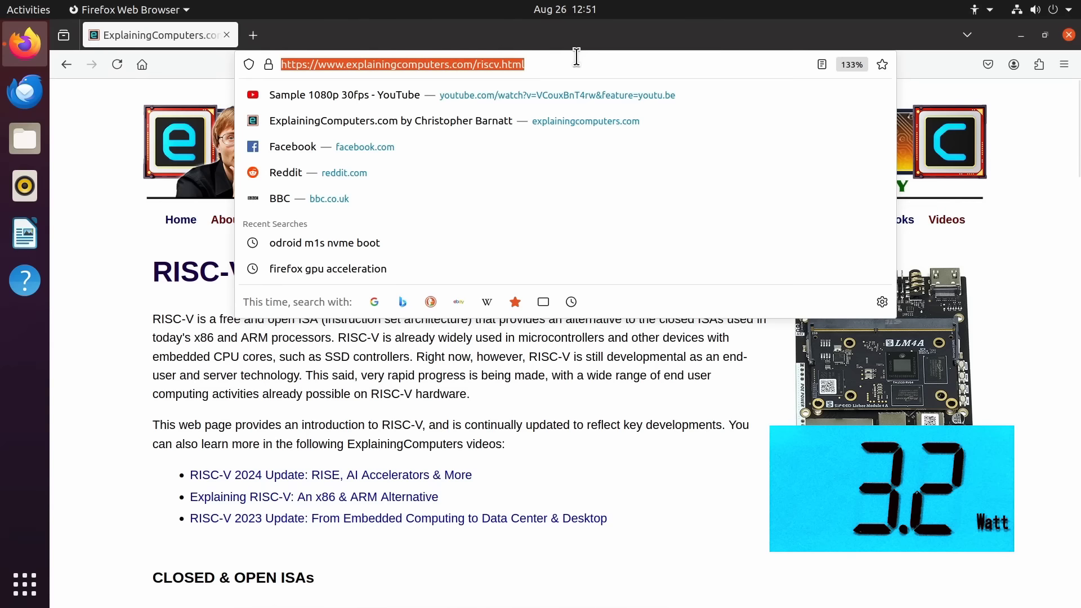
pyautogui.click(575, 95)
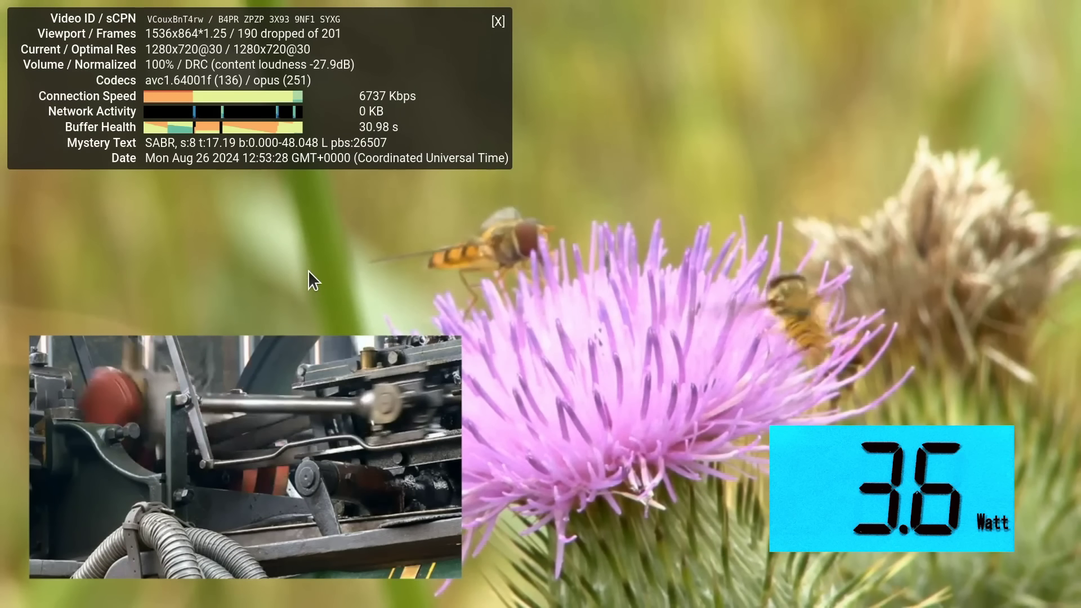
# Exit full-screen video playback and close Firefox
pyautogui.moveTo(337, 339)
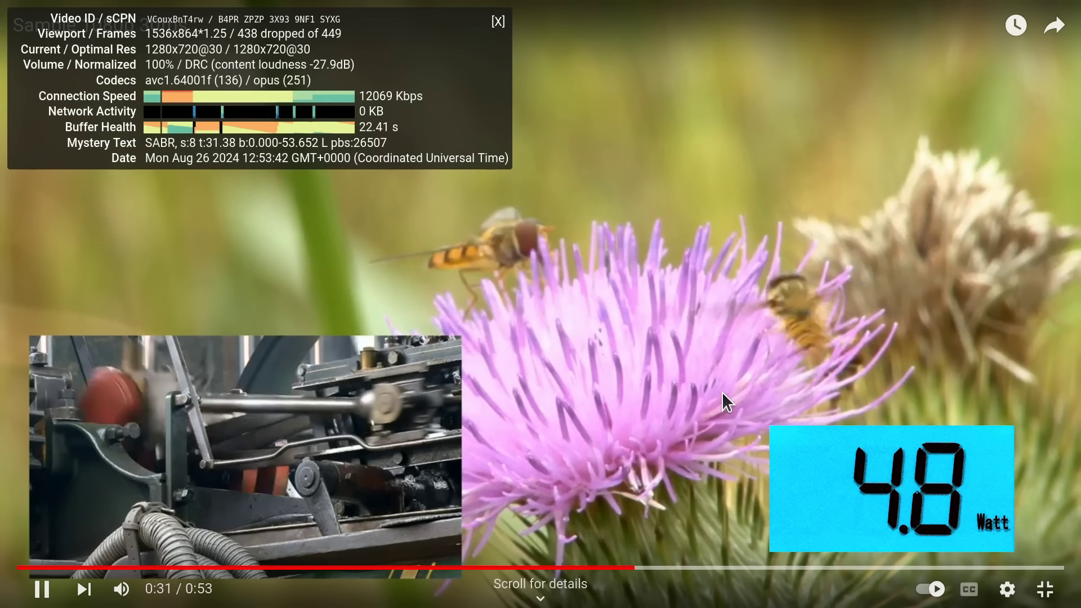
pyautogui.press('Escape')
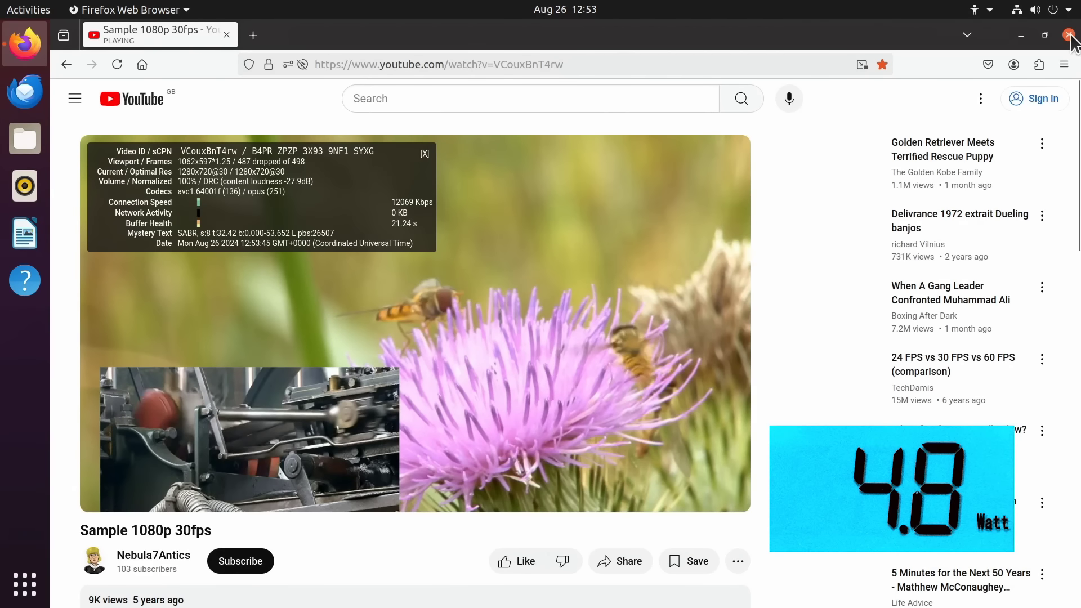
pyautogui.click(1071, 35)
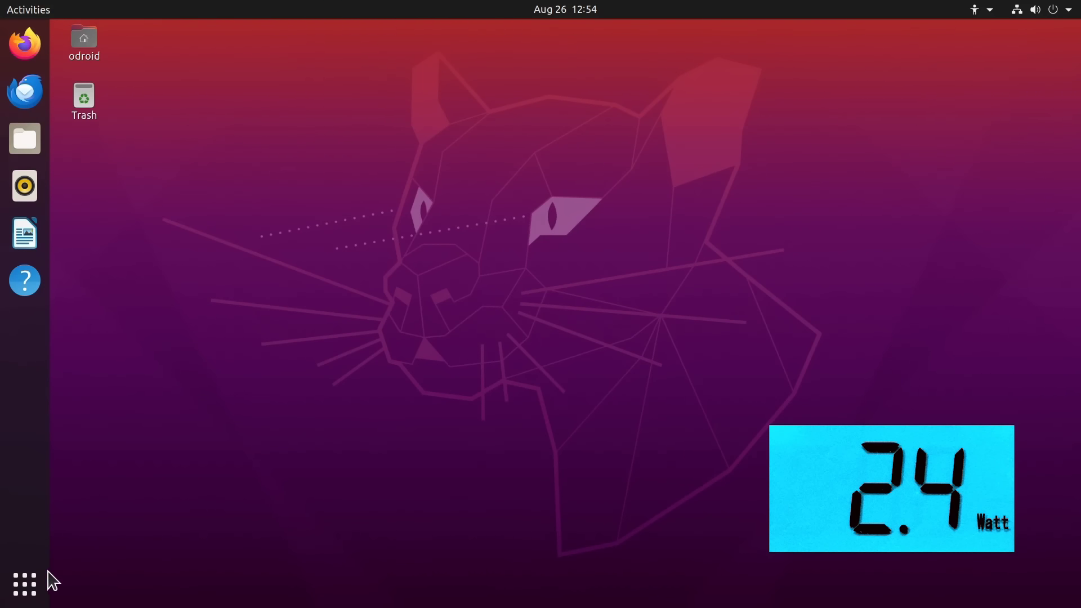
# Launch Terminal from the Utilities folder on the second applications page
pyautogui.click(25, 599)
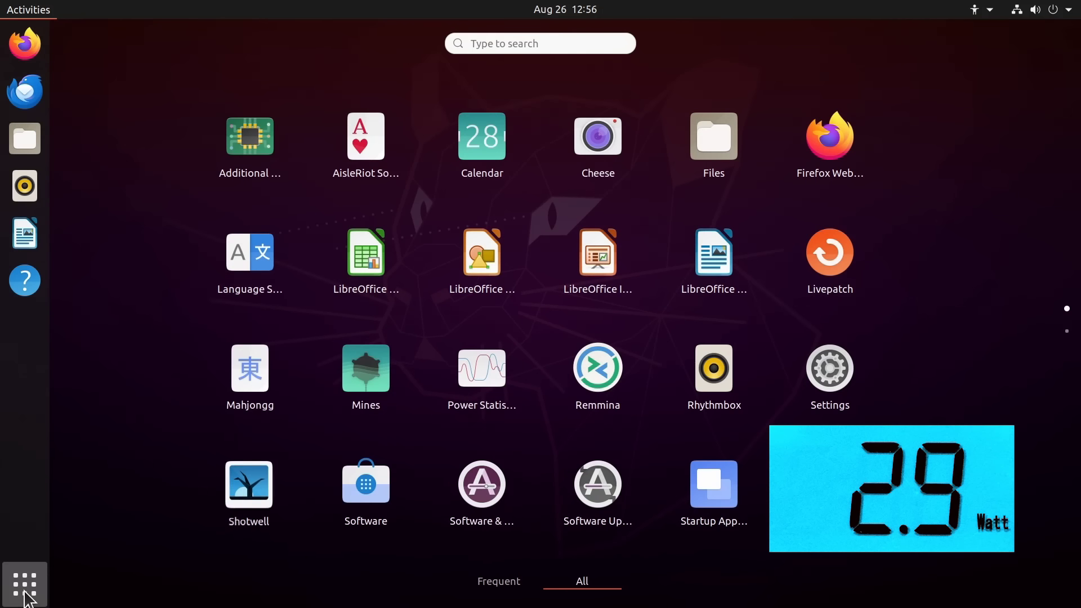
pyautogui.click(1068, 333)
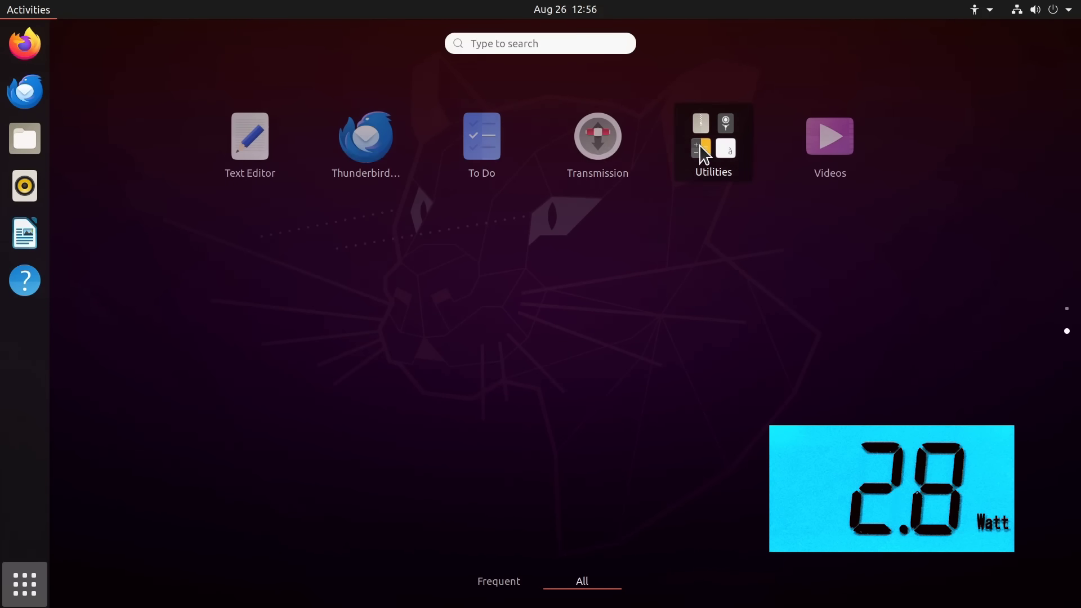
pyautogui.click(704, 153)
pyautogui.scroll(-1, 628, 336)
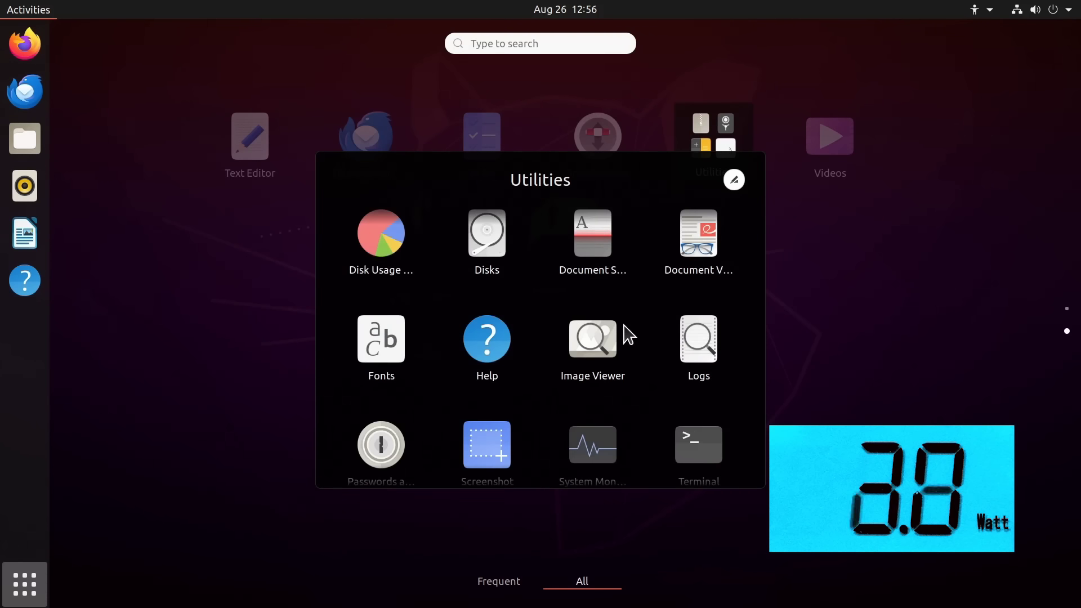
pyautogui.click(704, 463)
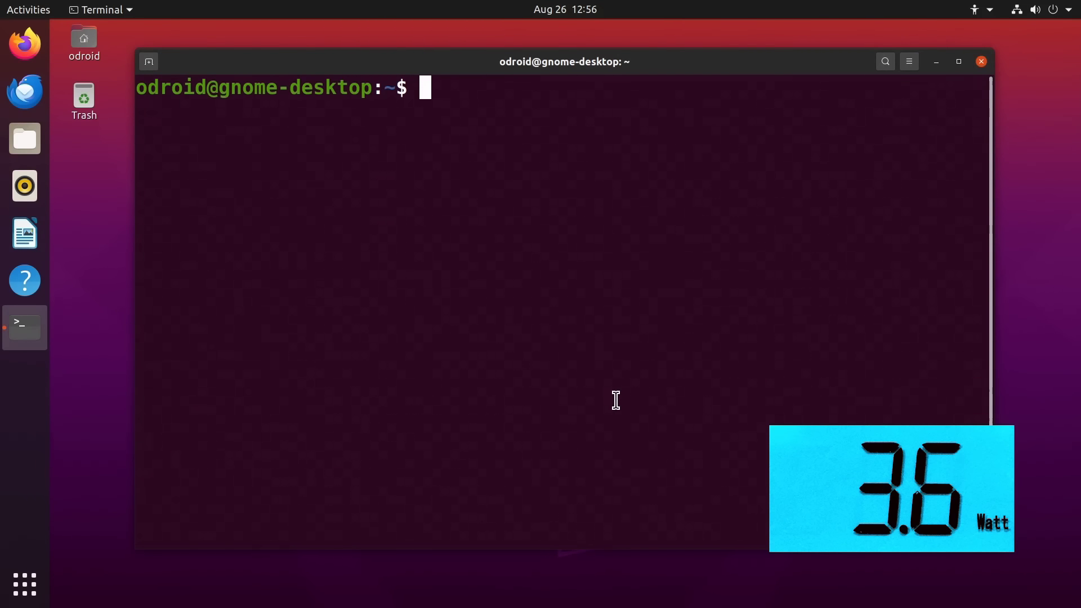
# Run sysbench cpu with max-prime 200000 on 4 threads and watch the load in System Monitor
pyautogui.write('sysbench cpu --cpu-max-prime=200000 --threads=4 --time=0 --events=100000 run')
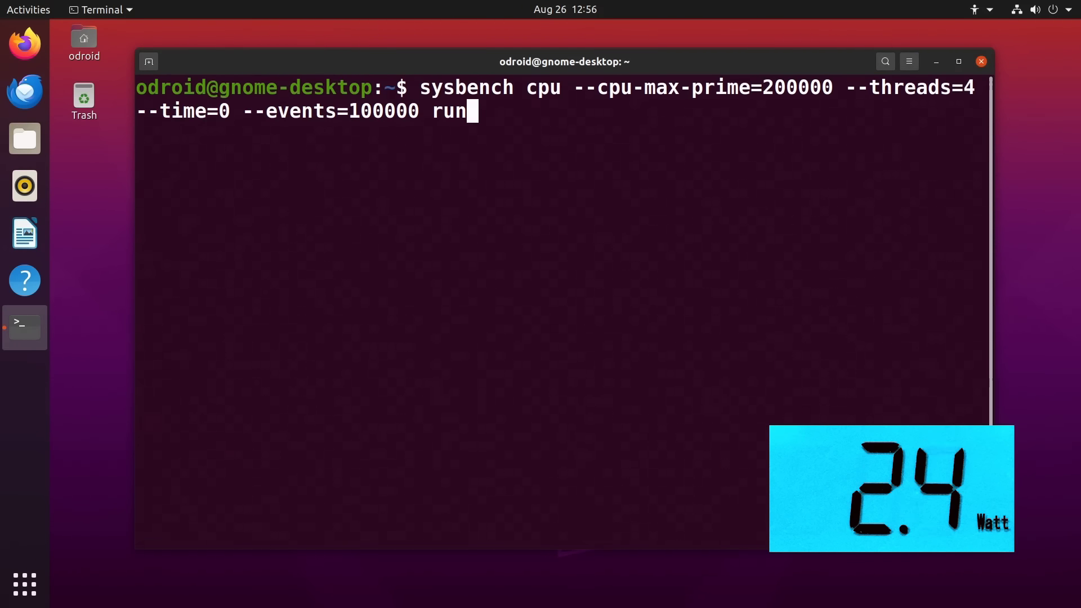
pyautogui.press('Return')
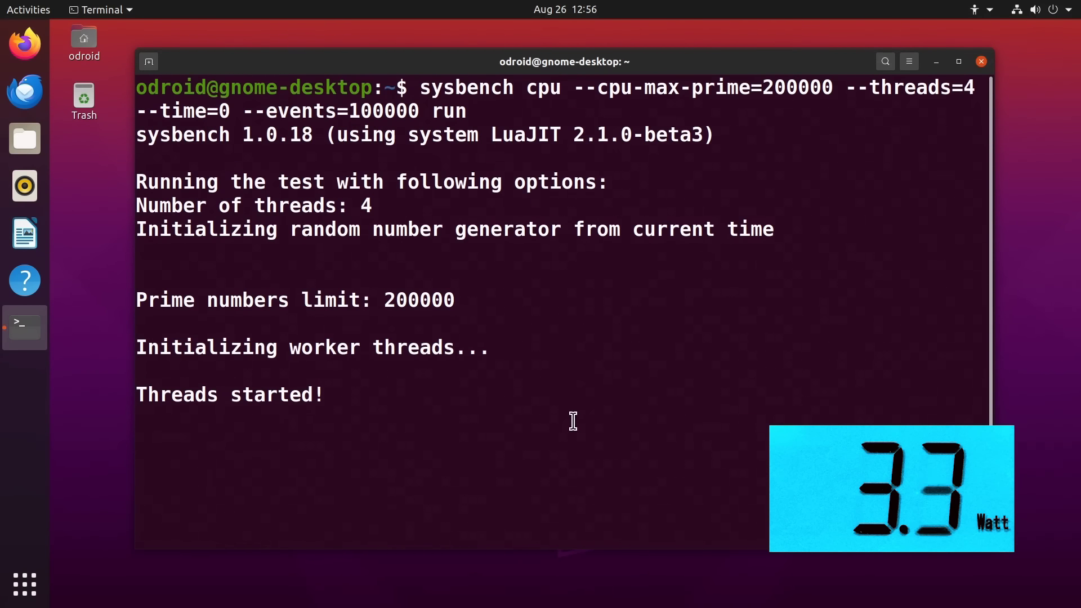
pyautogui.click(18, 589)
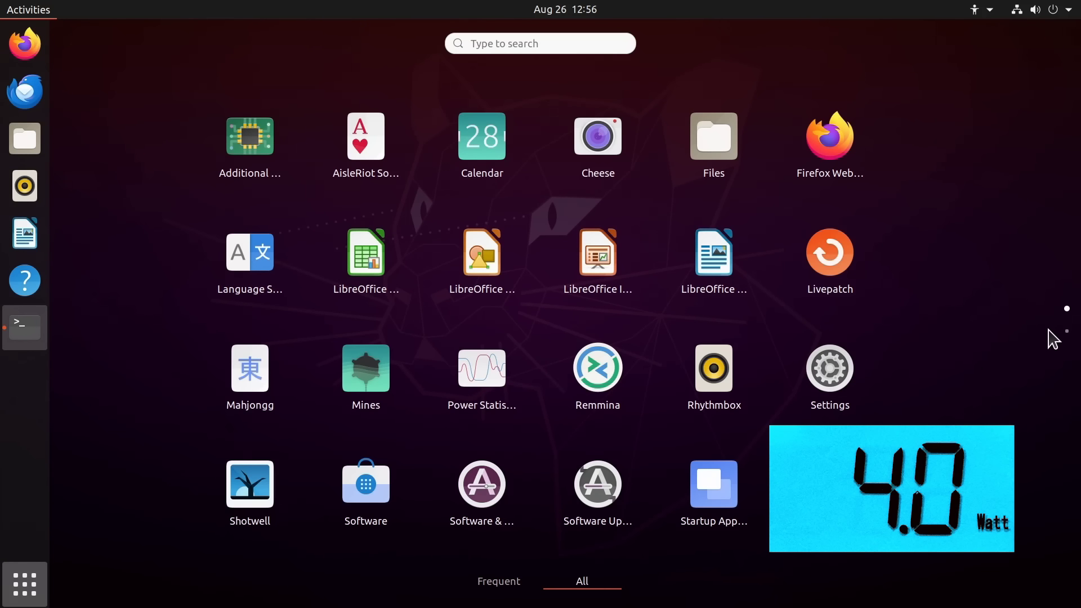
pyautogui.click(1065, 332)
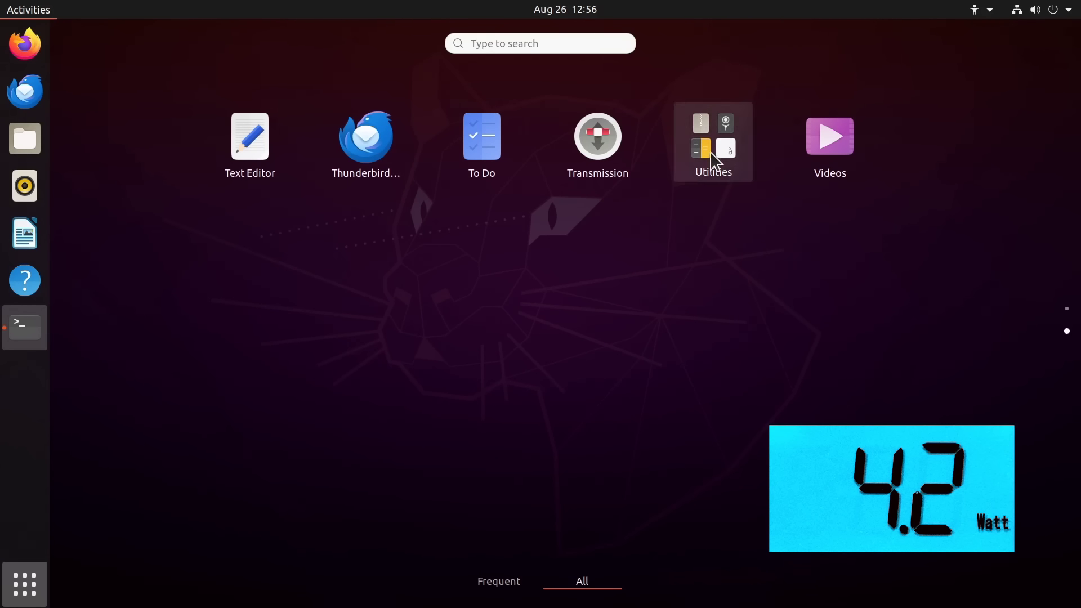
pyautogui.click(714, 160)
pyautogui.scroll(-1, 636, 284)
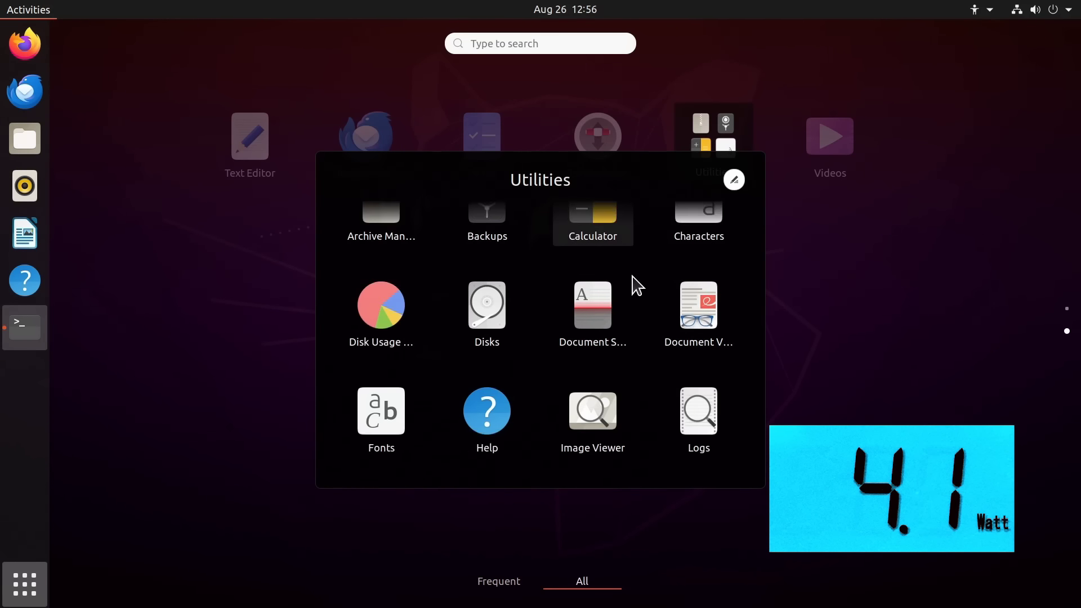
pyautogui.scroll(-2, 636, 284)
pyautogui.click(586, 435)
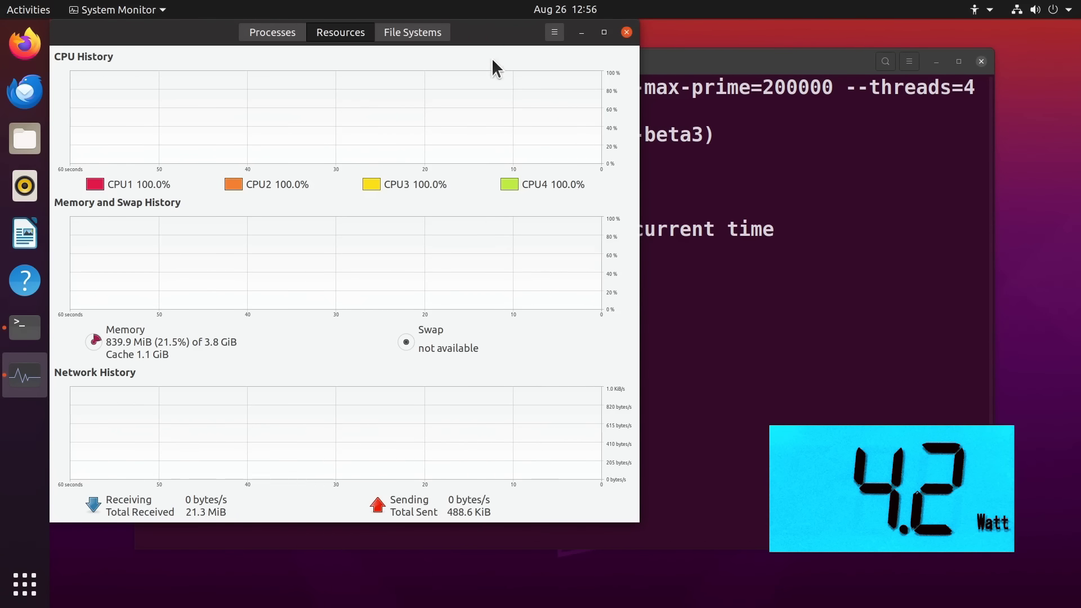
pyautogui.moveTo(482, 35); pyautogui.dragTo(518, 65)
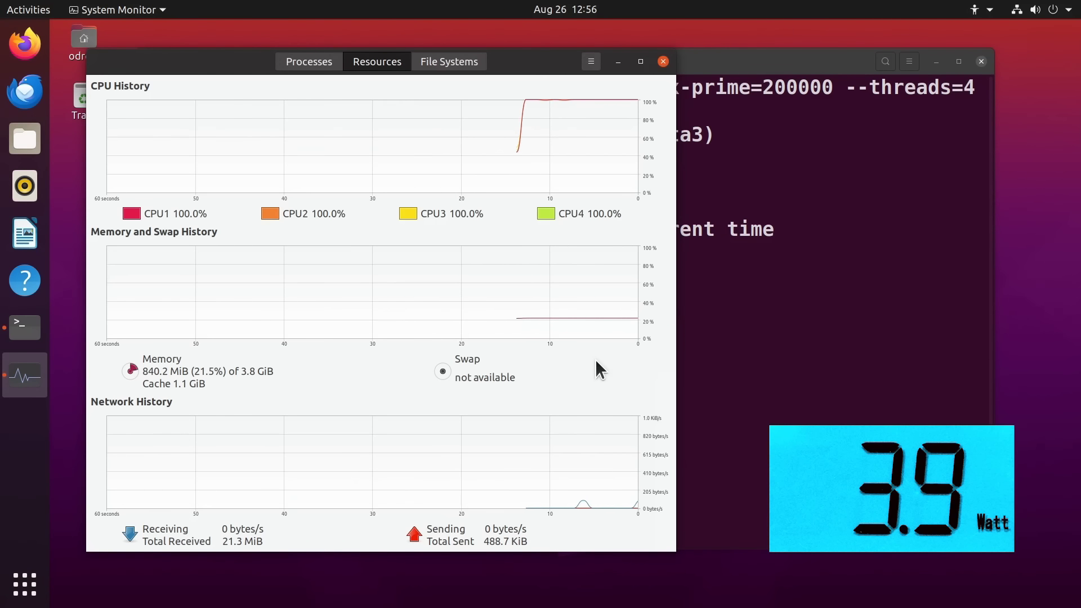
# Close System Monitor and the stress-test terminal, then lock the Ubuntu screen
pyautogui.click(663, 61)
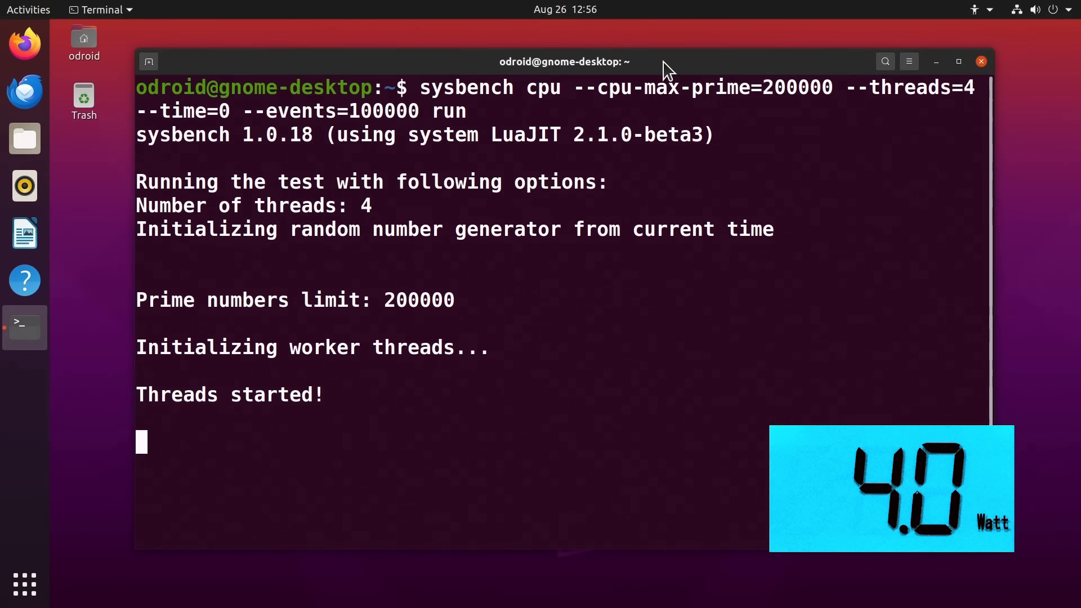
pyautogui.click(981, 61)
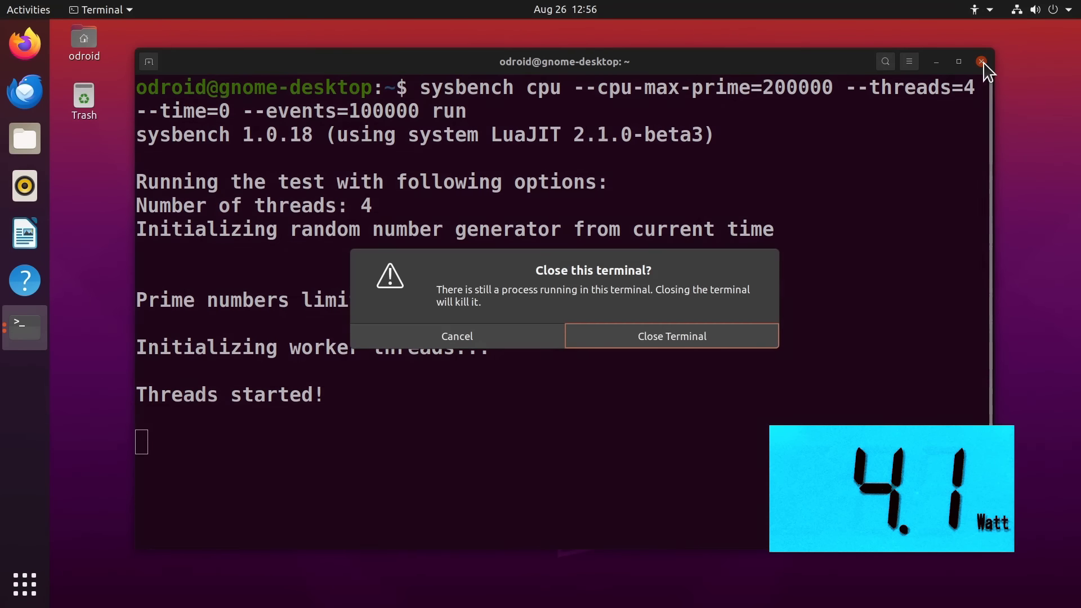
pyautogui.click(622, 338)
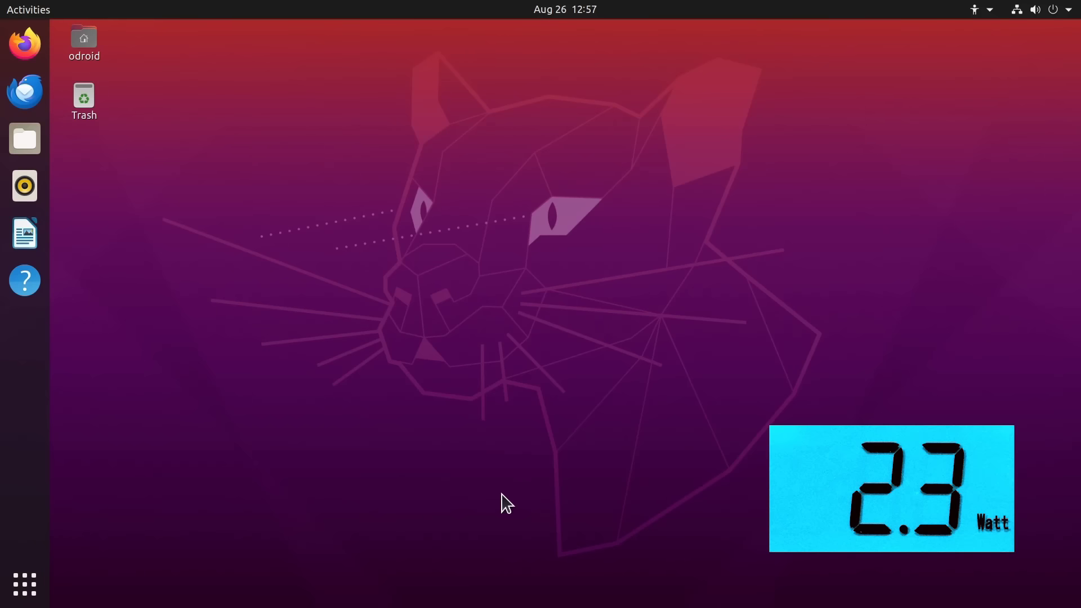
pyautogui.click(1063, 6)
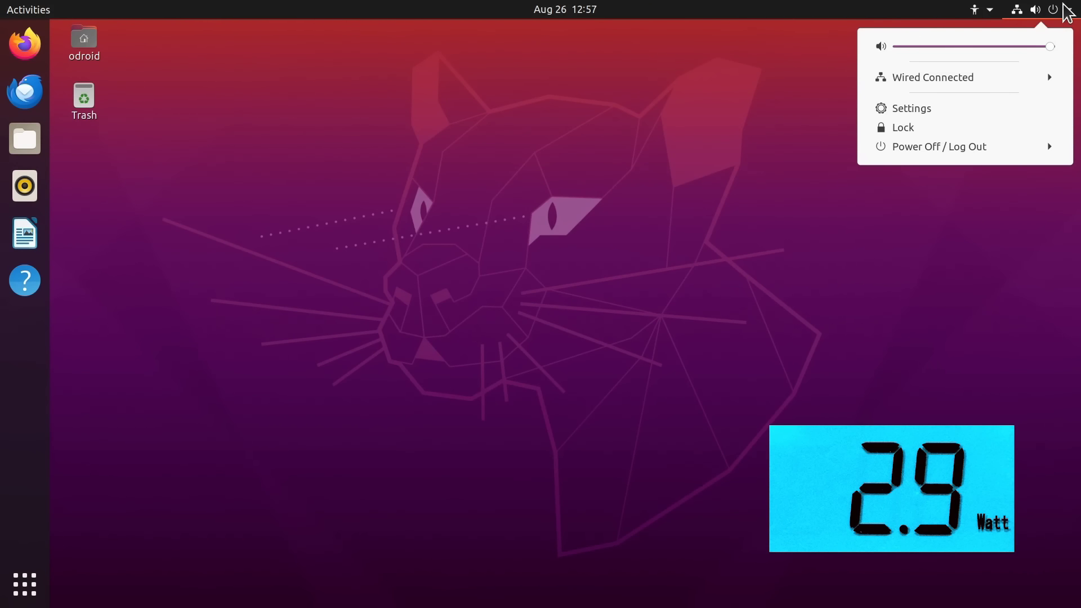
pyautogui.click(931, 125)
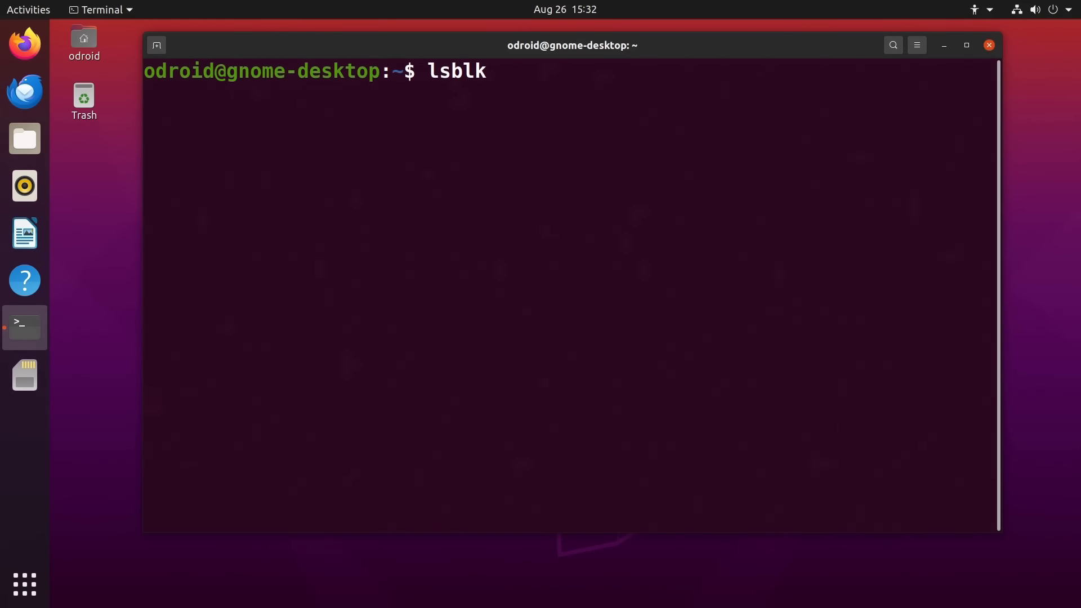
# Run lsblk to list mmcblk0 (58.3G), mmcblk1 and the 465.8G nvme0n1 drive
pyautogui.press('Return')
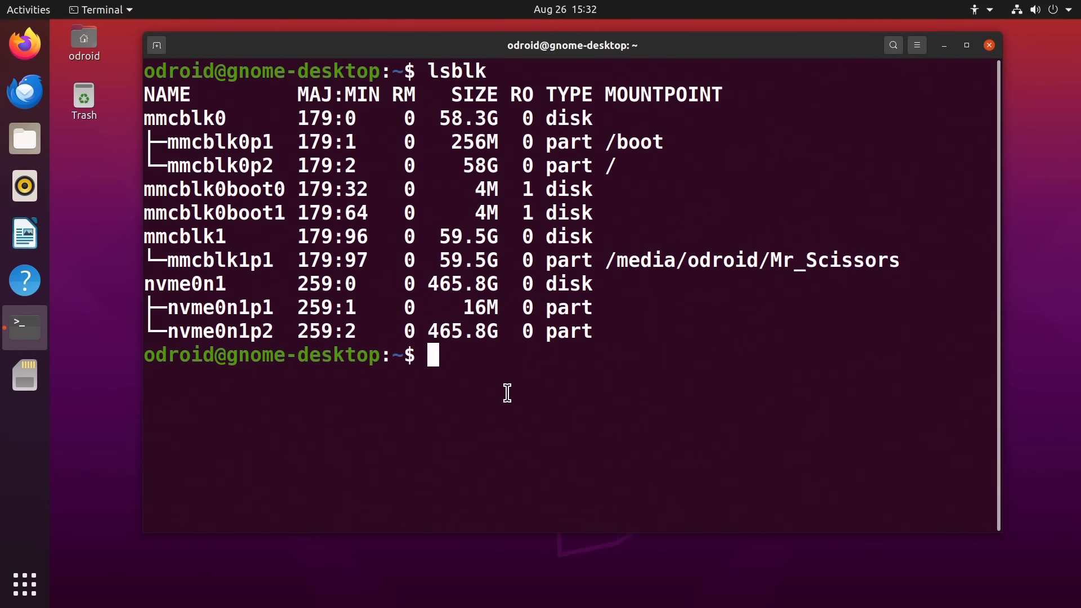
# Run hdparm read tests on mmcblk0, mmcblk1 and nvme0n1: 158.09, 65.86 and 370.51 MB/sec
pyautogui.press('Up')
pyautogui.press('Up')
pyautogui.press('Up')
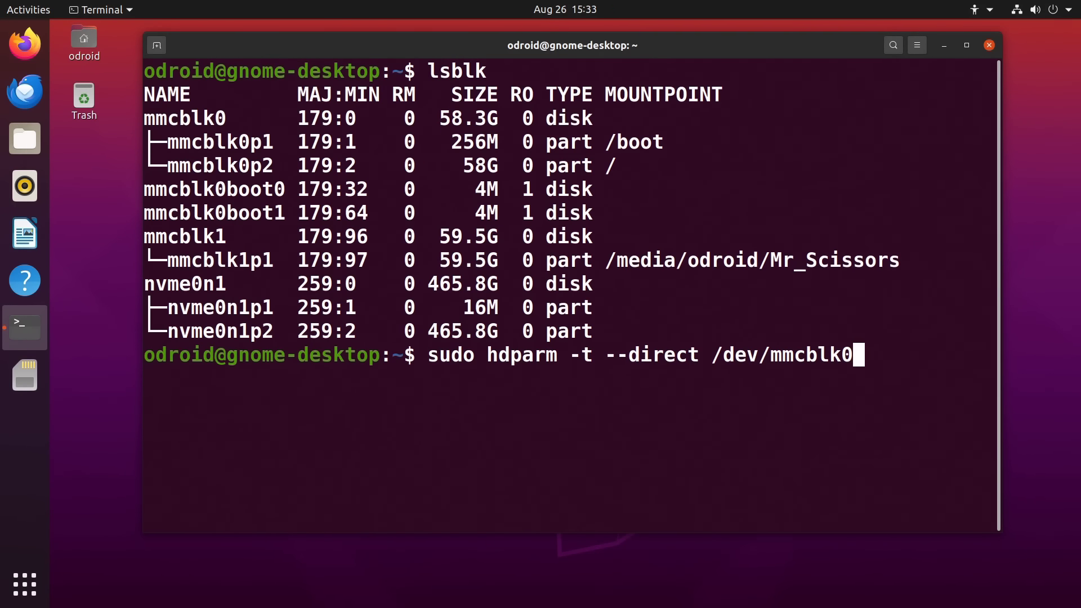
pyautogui.press('Return')
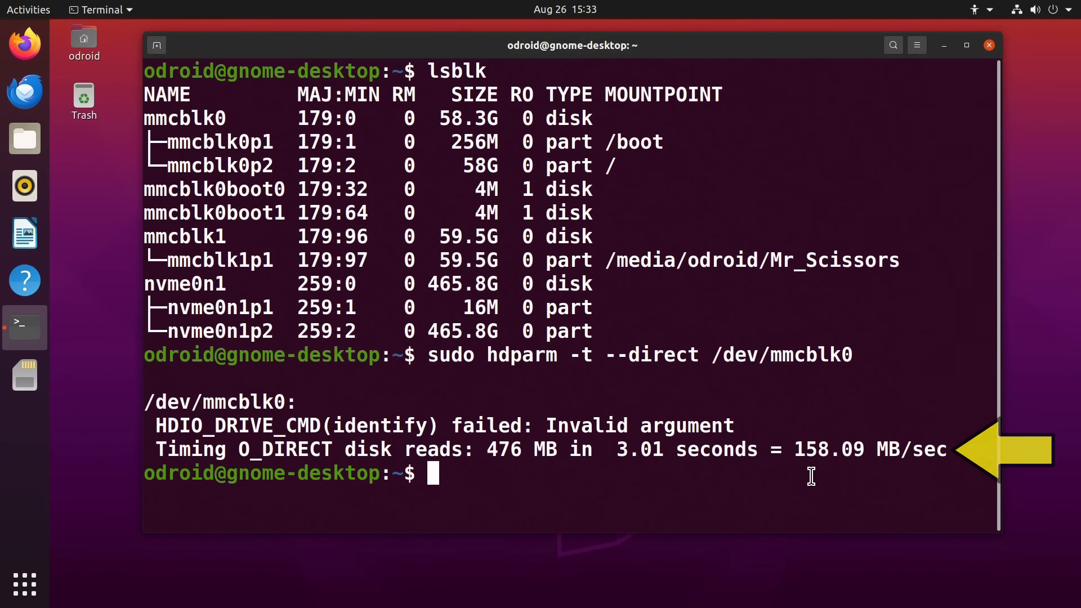
pyautogui.press('Up')
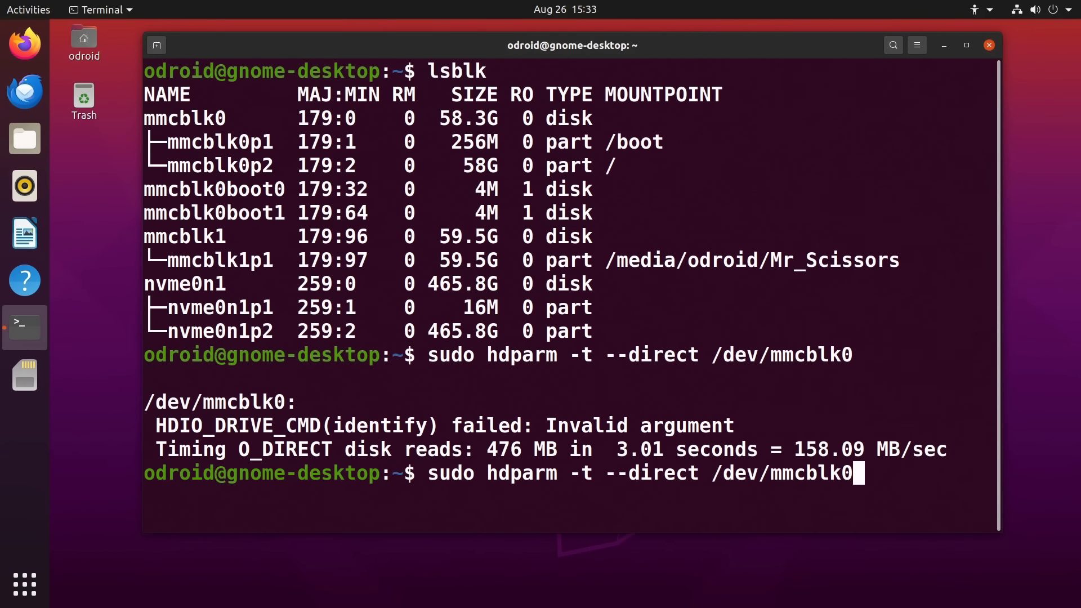
pyautogui.press('BackSpace')
pyautogui.write('1')
pyautogui.press('Return')
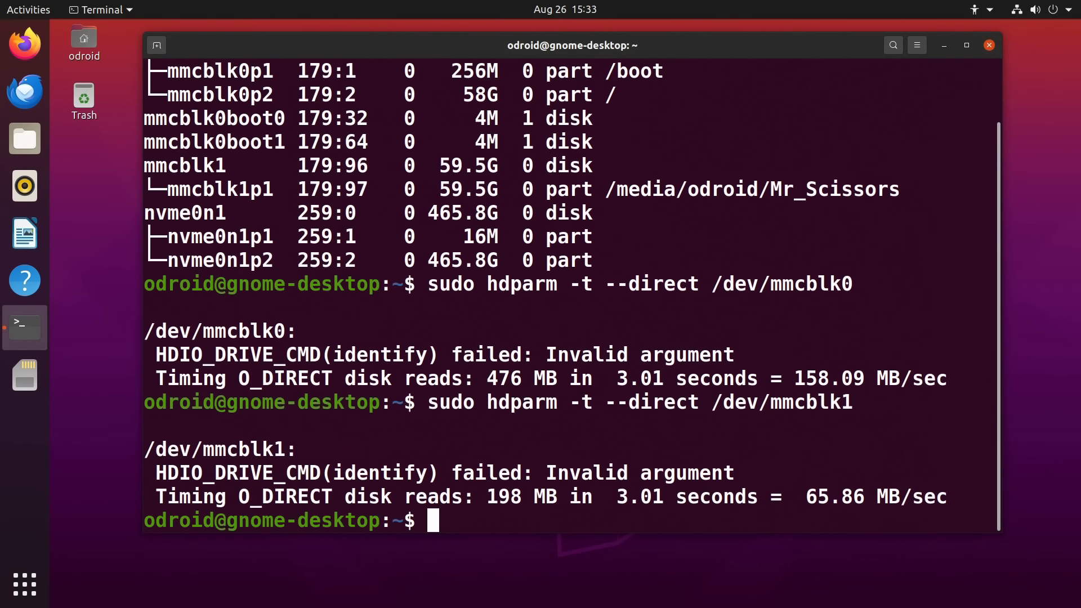
pyautogui.press('Up')
pyautogui.press('BackSpace')
pyautogui.press('BackSpace')
pyautogui.press('BackSpace')
pyautogui.press('BackSpace')
pyautogui.press('BackSpace')
pyautogui.press('BackSpace')
pyautogui.press('BackSpace')
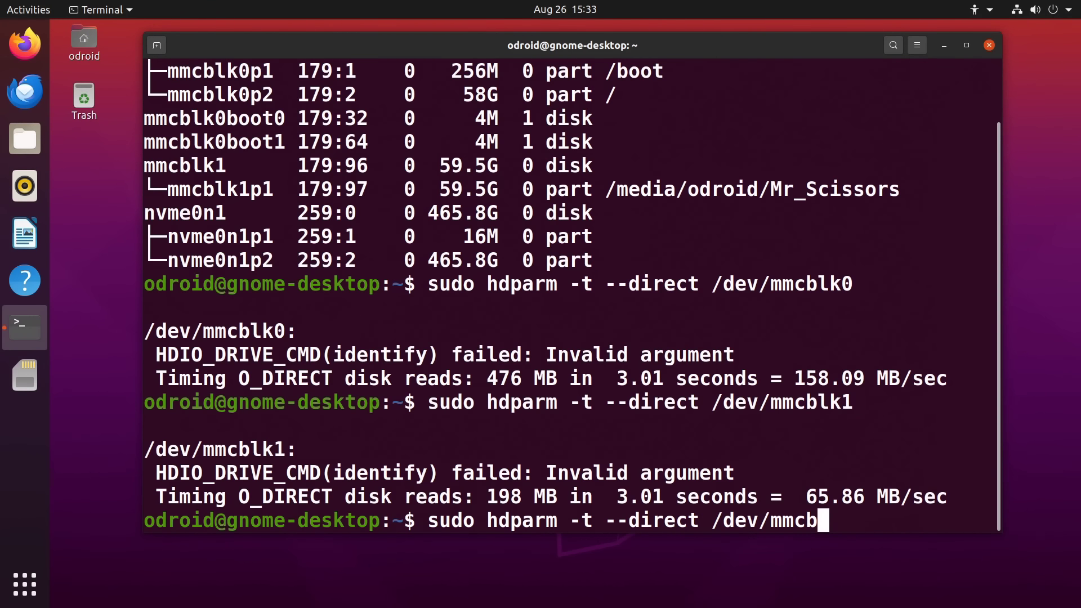
pyautogui.write('n')
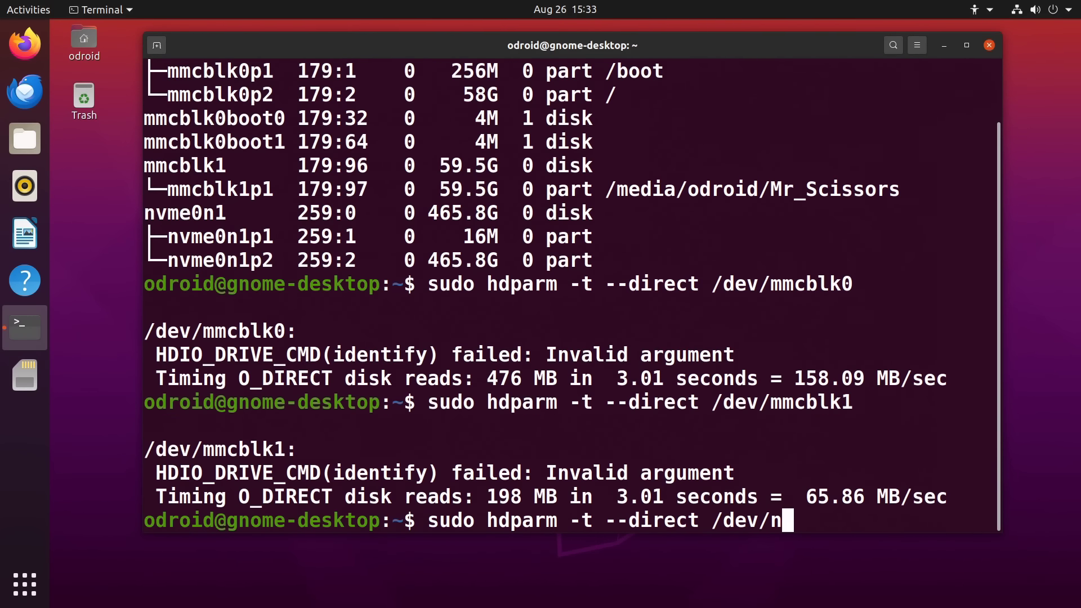
pyautogui.write('vme0n1')
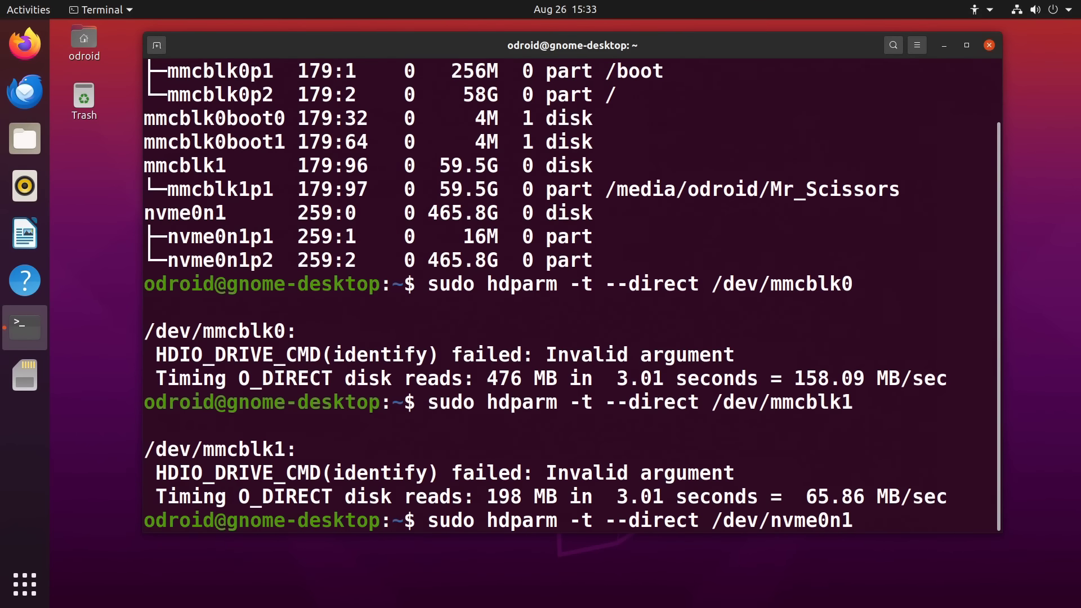
pyautogui.press('Return')
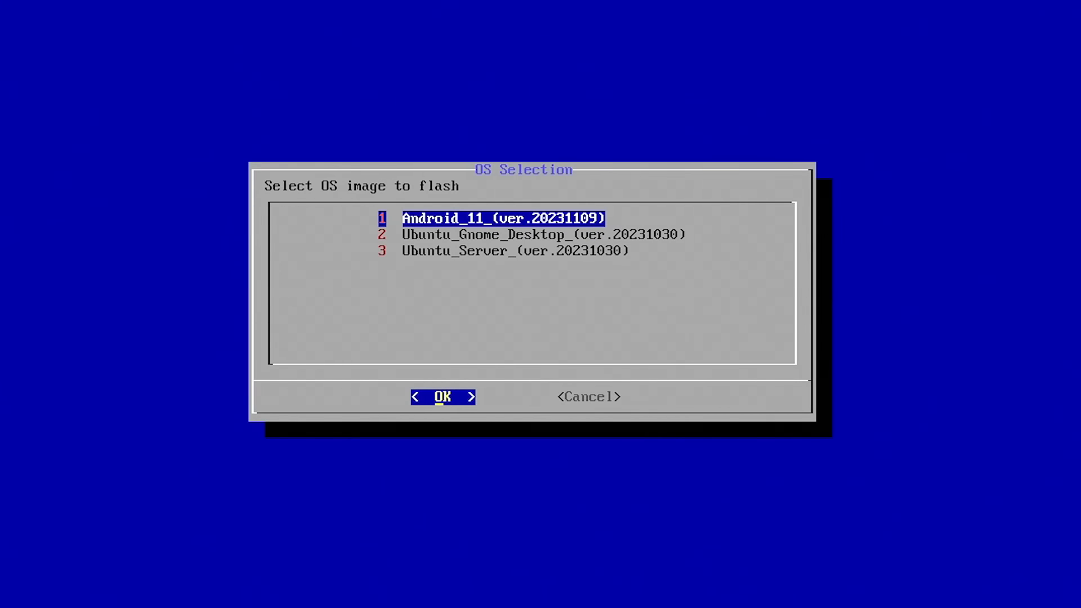
# Flash the Android_11 image onto /dev/mmcblk0 from the OS Selection menu
pyautogui.press('Return')
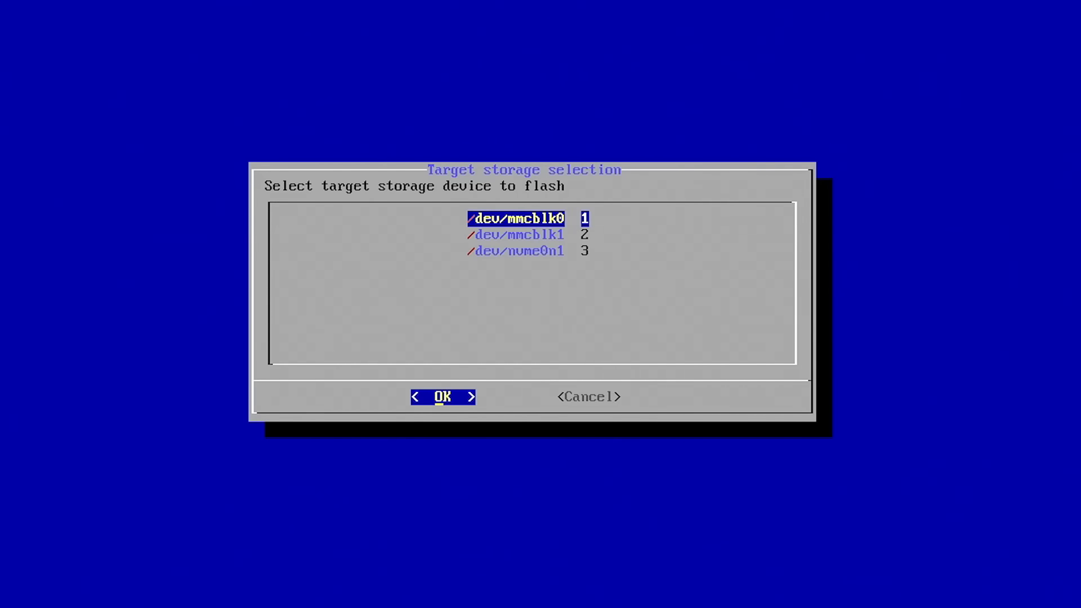
pyautogui.press('Return')
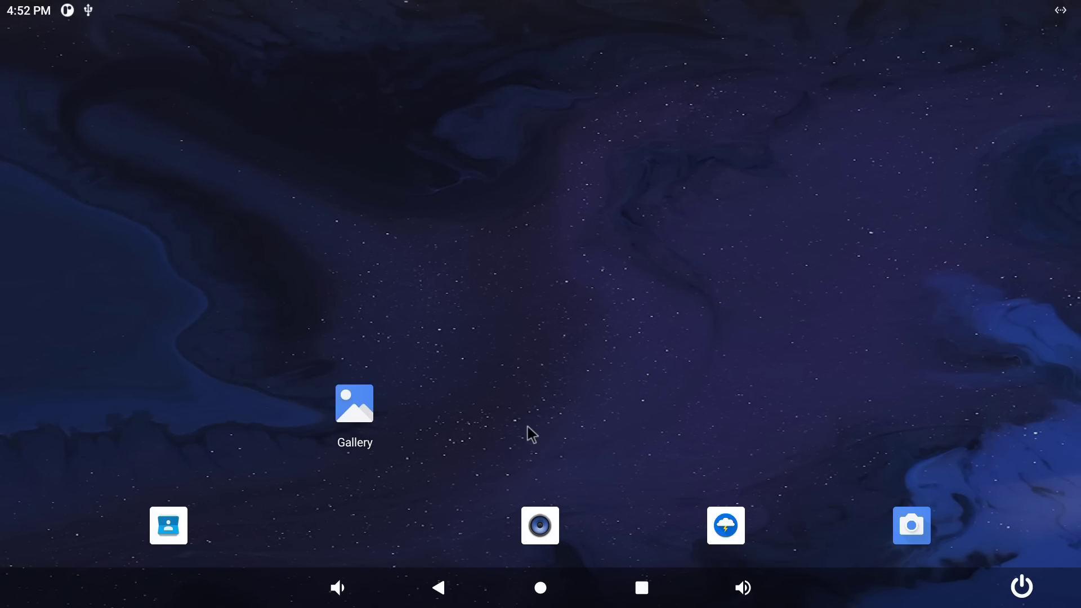
# Launch KIOSK_Demo and follow its 8GB and 16GB links, dismissing the open-with prompts
pyautogui.moveTo(532, 434); pyautogui.dragTo(559, 34)
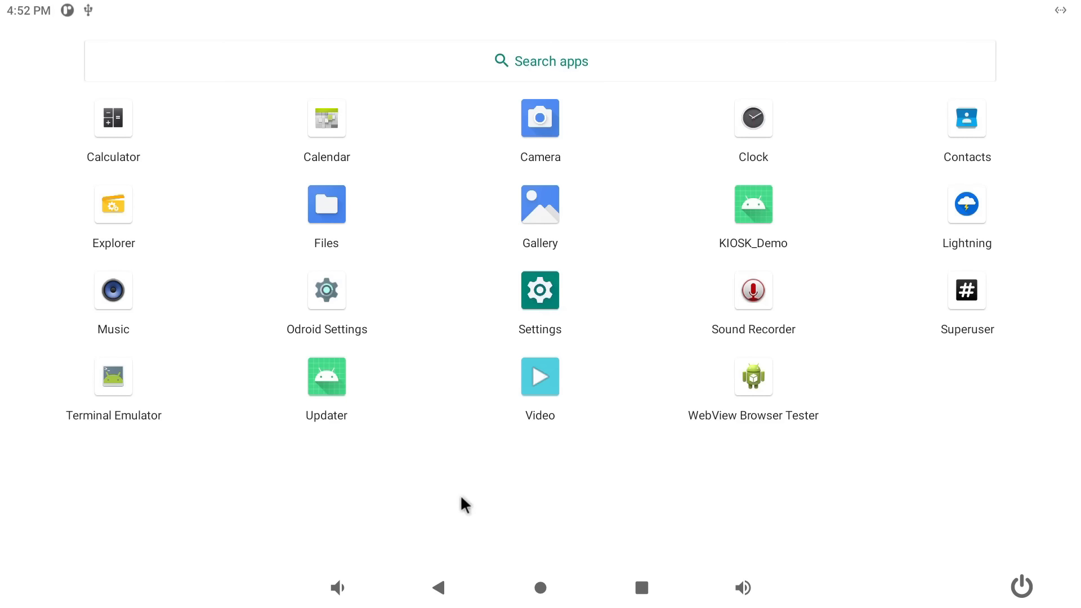
pyautogui.click(750, 206)
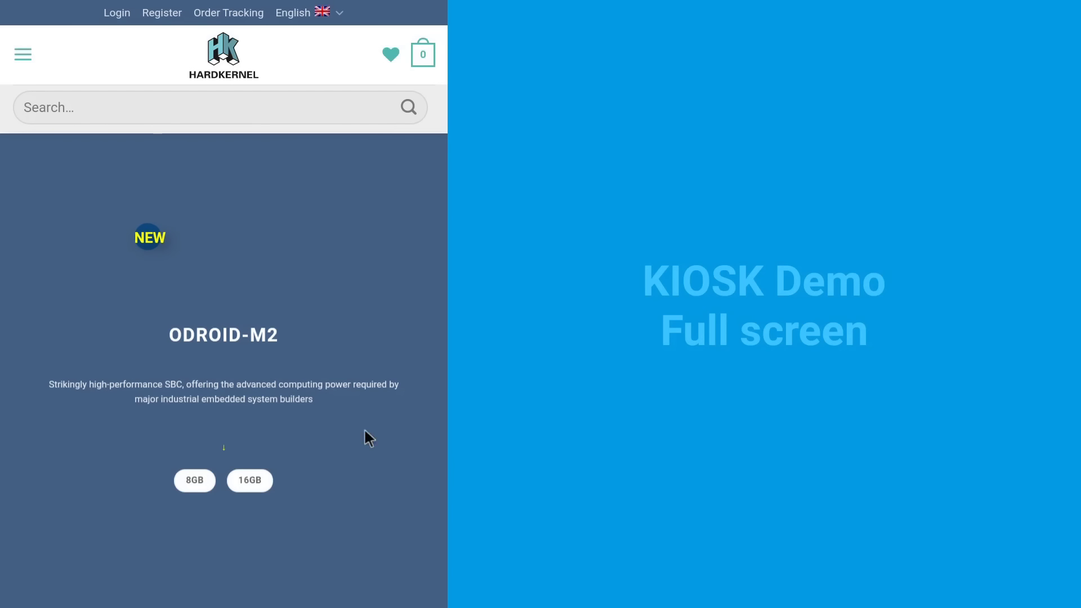
pyautogui.click(188, 487)
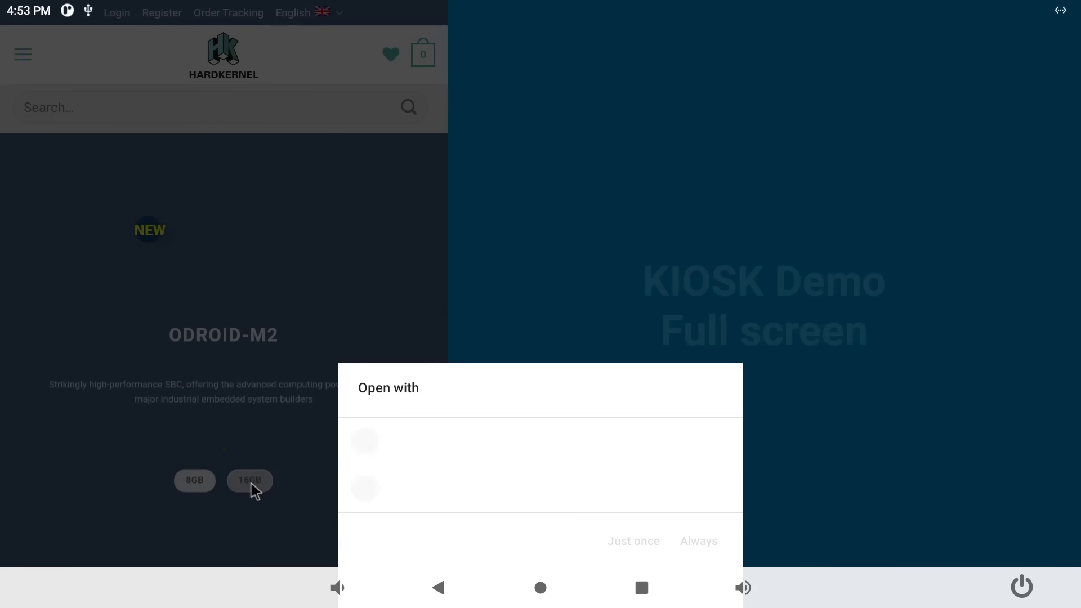
pyautogui.click(251, 483)
pyautogui.click(251, 481)
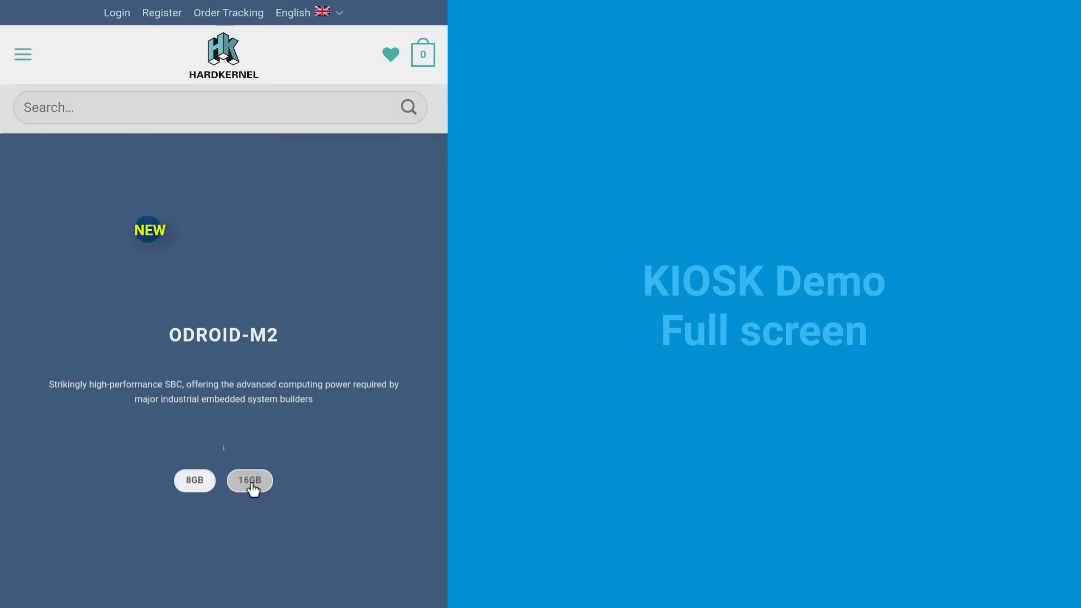
pyautogui.click(193, 484)
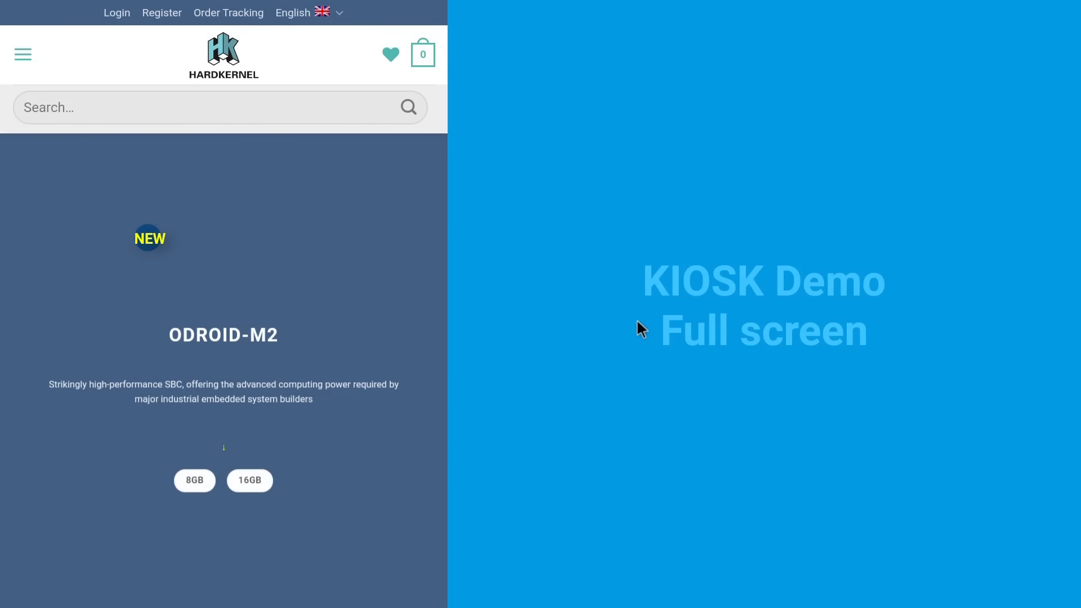
# Leave the fullscreen demo and return to the Android home screen
pyautogui.click(647, 456)
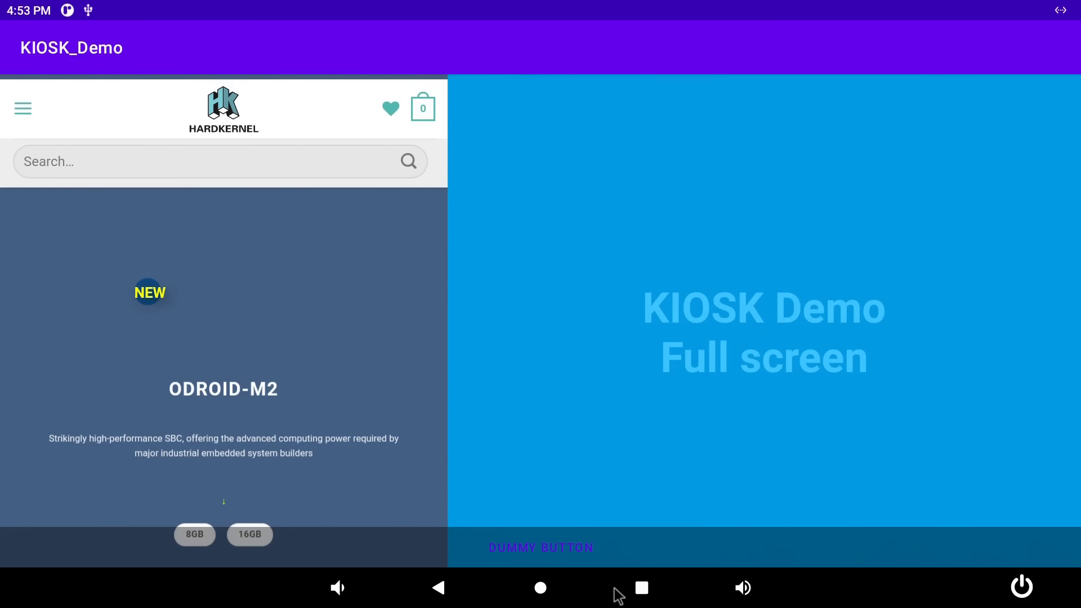
pyautogui.click(640, 590)
pyautogui.click(544, 590)
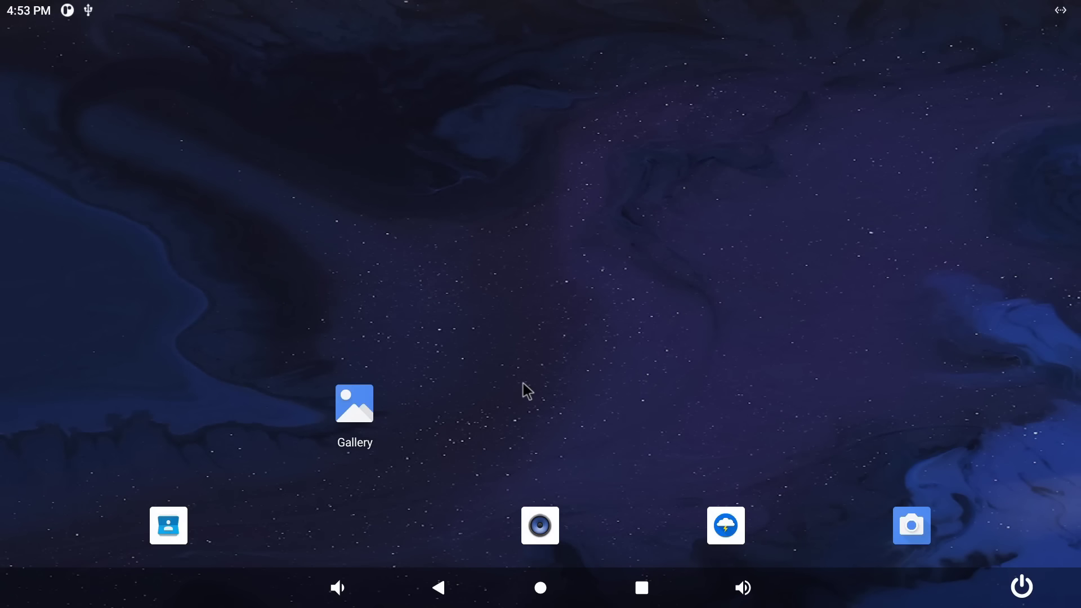
# Launch Lightning and play the Welcome to ExplainingComputers YouTube video fullscreen
pyautogui.moveTo(526, 417); pyautogui.dragTo(483, 43)
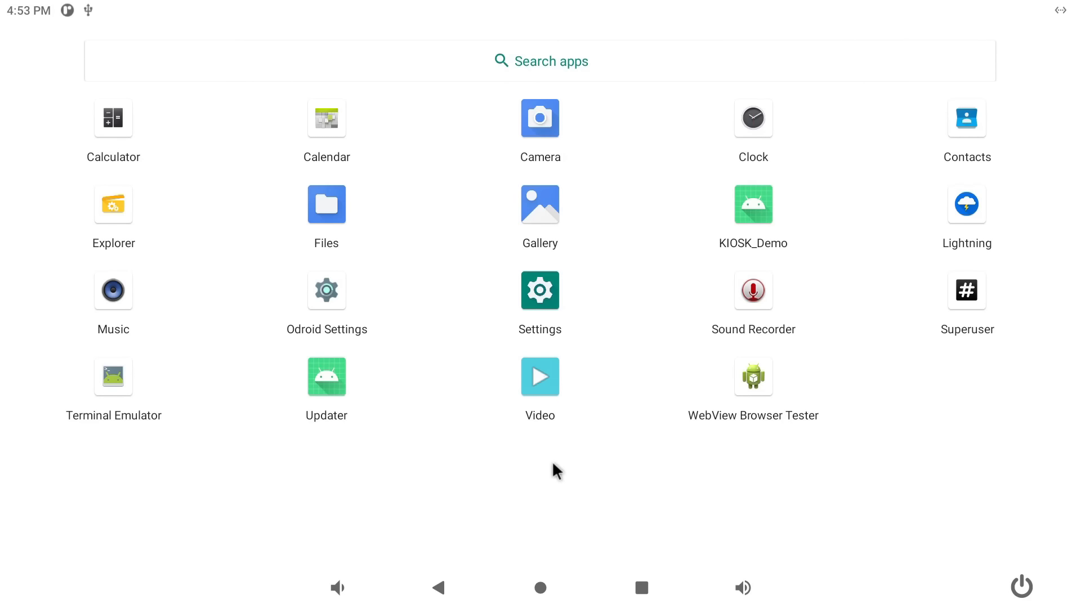
pyautogui.click(957, 213)
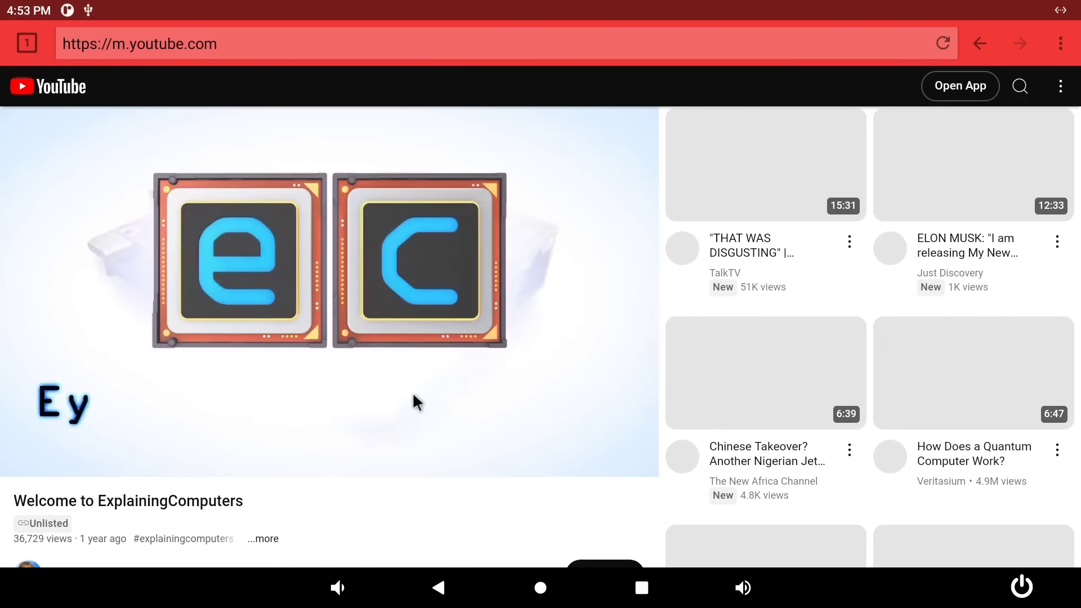
pyautogui.click(471, 442)
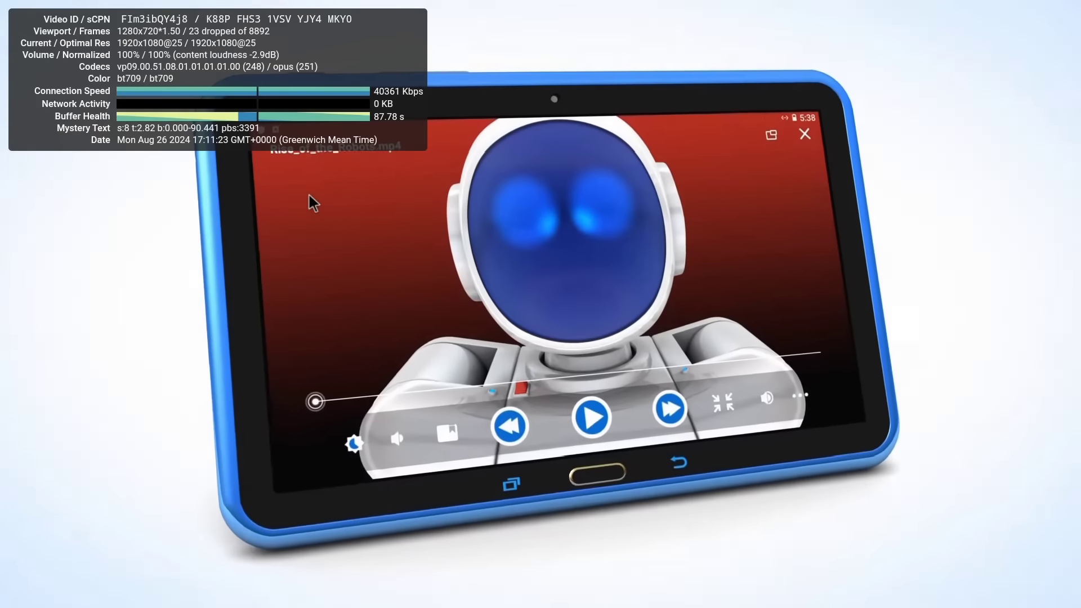